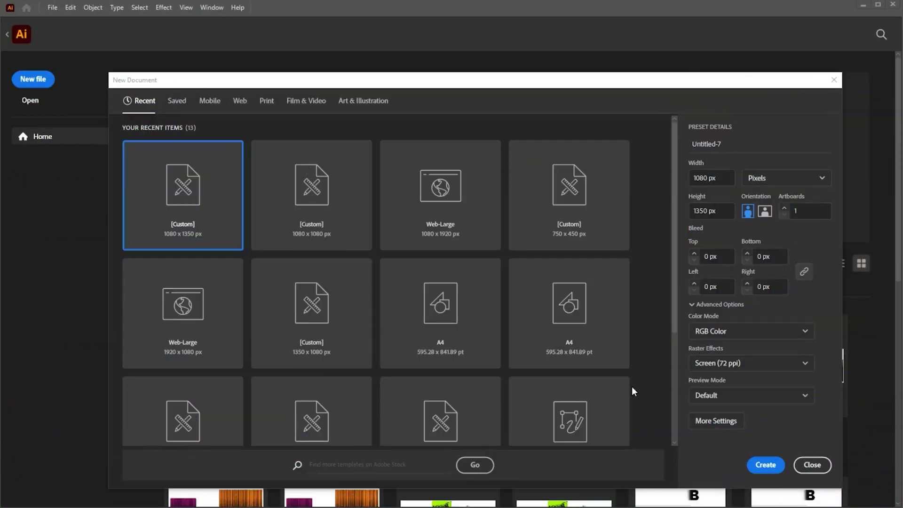
Create a new document from the 1080 × 1350 px custom preset.
left_click(226, 202)
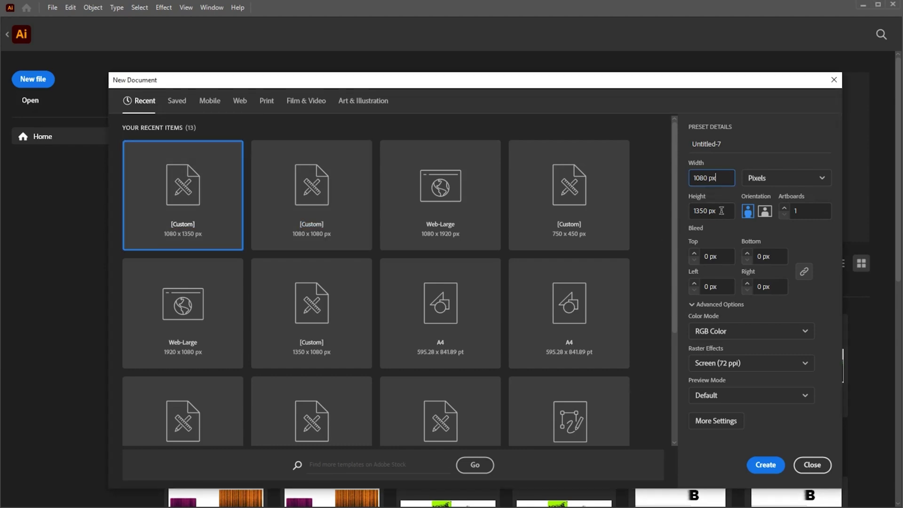
left_click(721, 210)
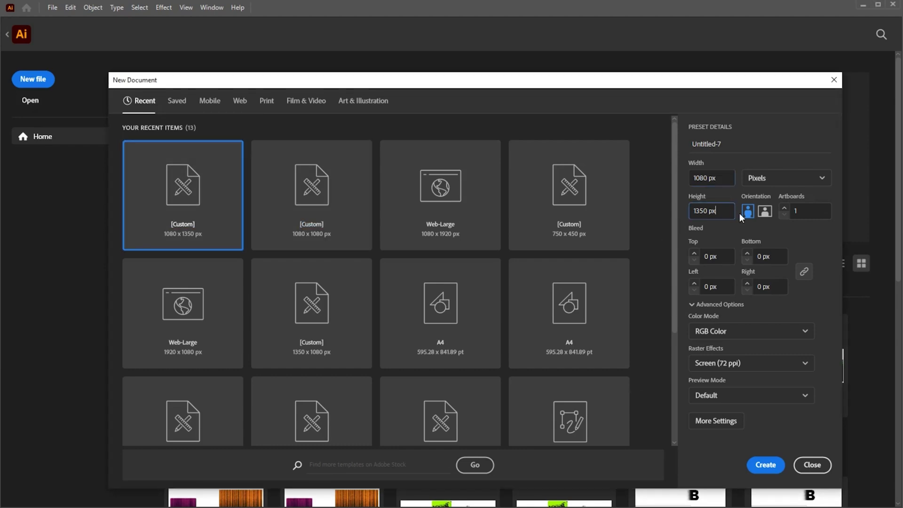
left_click(764, 466)
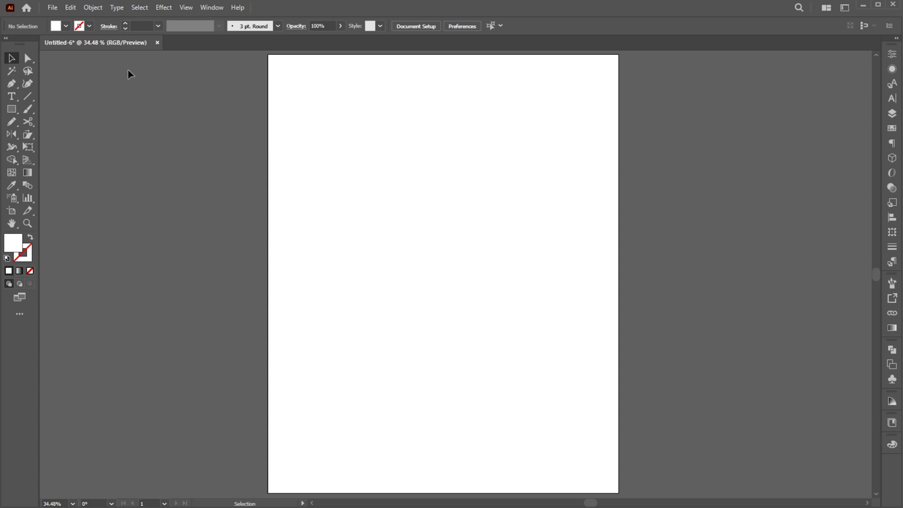
Place the city photo from the artboard's top-left corner via File > Place.
left_click(53, 8)
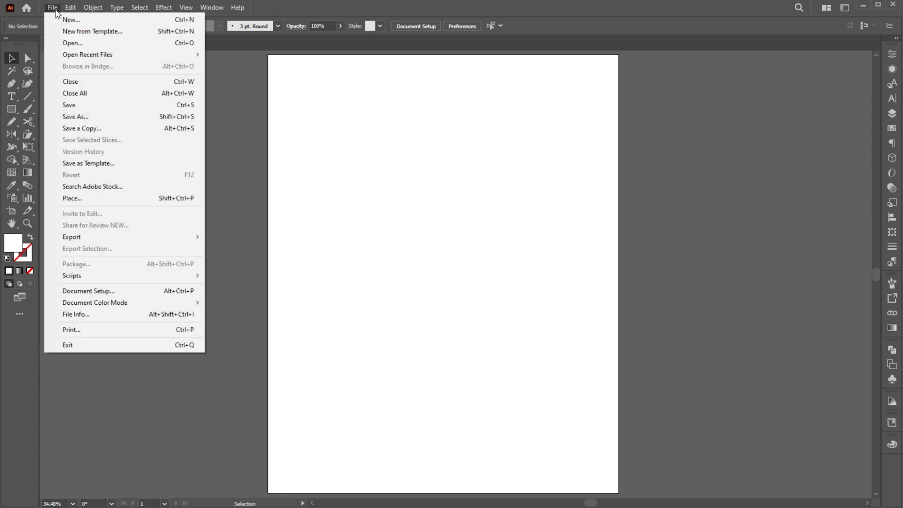
left_click(79, 198)
left_click(181, 92)
left_click(713, 316)
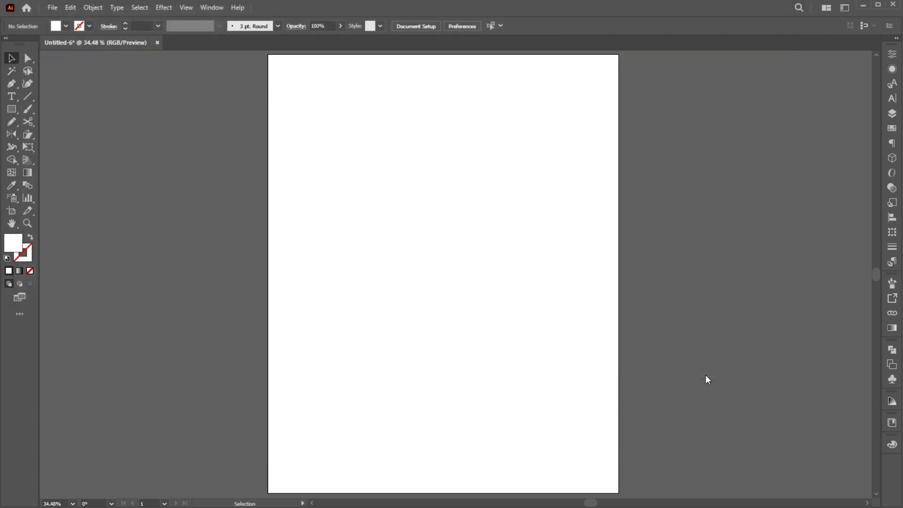
left_click_drag(269, 57, 645, 409)
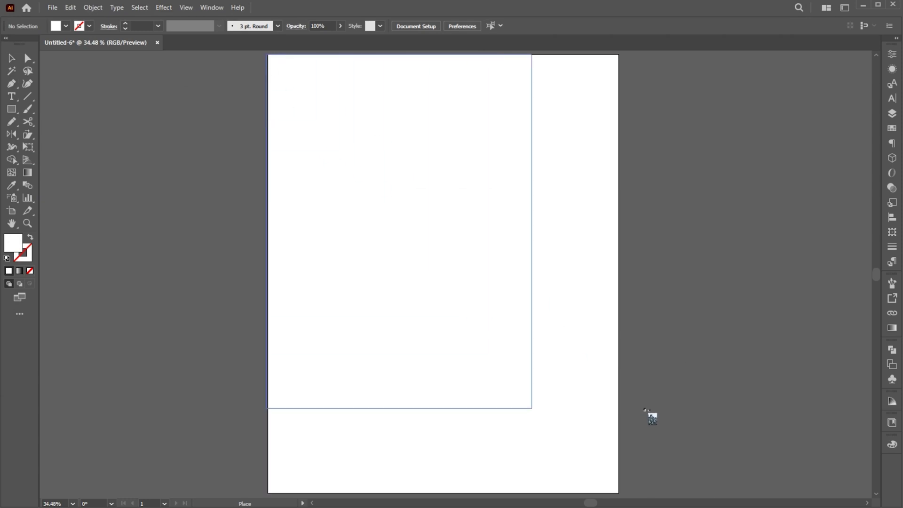
Scale and position the city photo proportionally so it covers the whole artboard.
left_click(525, 293, "alt")
left_click(524, 292, "alt")
key("v")
left_click_drag(498, 250, 492, 245)
left_click_drag(519, 372, 596, 469)
left_click_drag(569, 422, 573, 421)
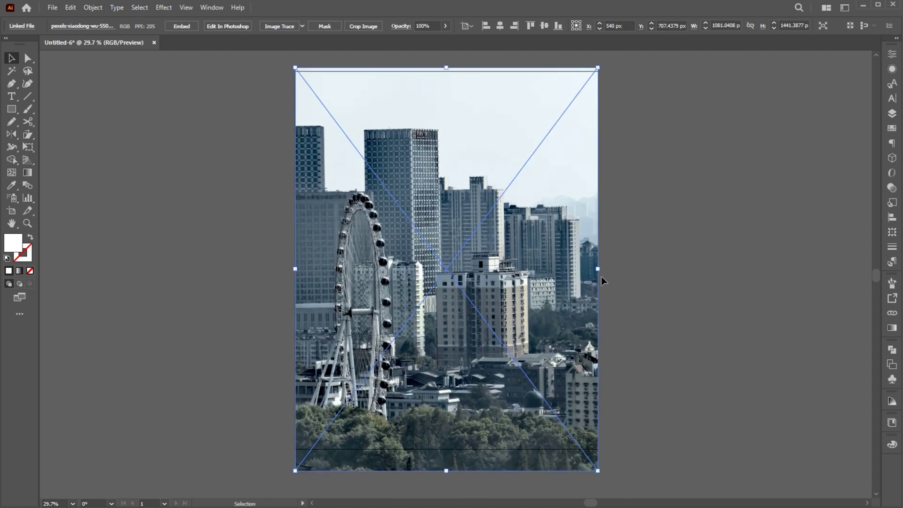
left_click_drag(602, 267, 606, 268)
left_click(643, 284)
left_click(458, 200)
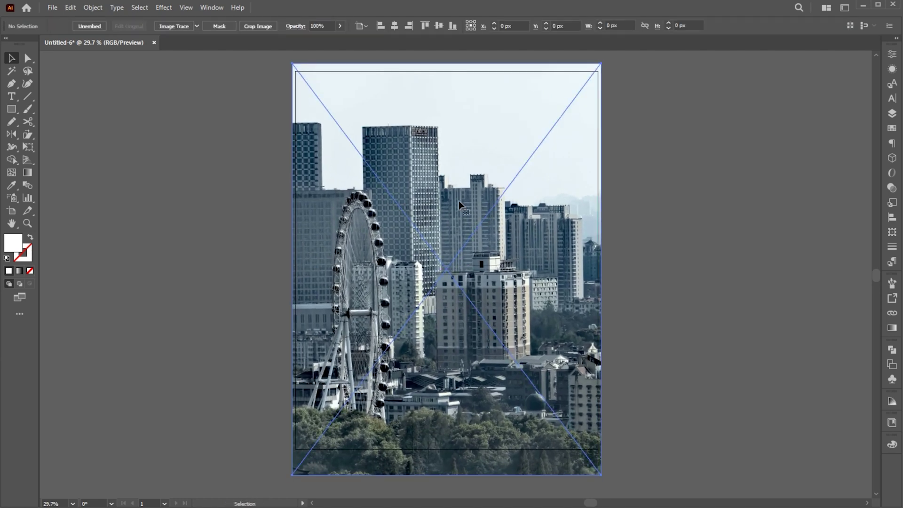
Reflect the photo across the vertical axis so the Ferris wheel sits on the right.
left_click(11, 135)
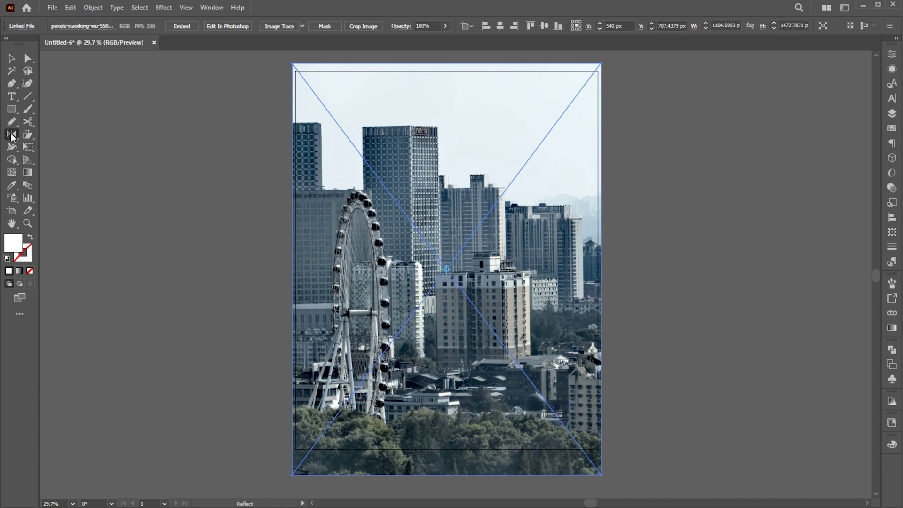
double_click(5, 136)
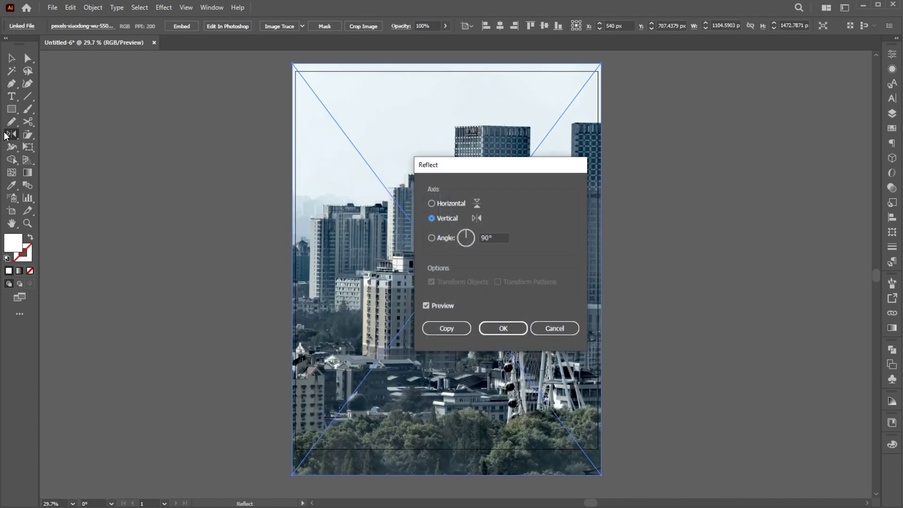
left_click(502, 328)
key("v")
left_click(645, 233)
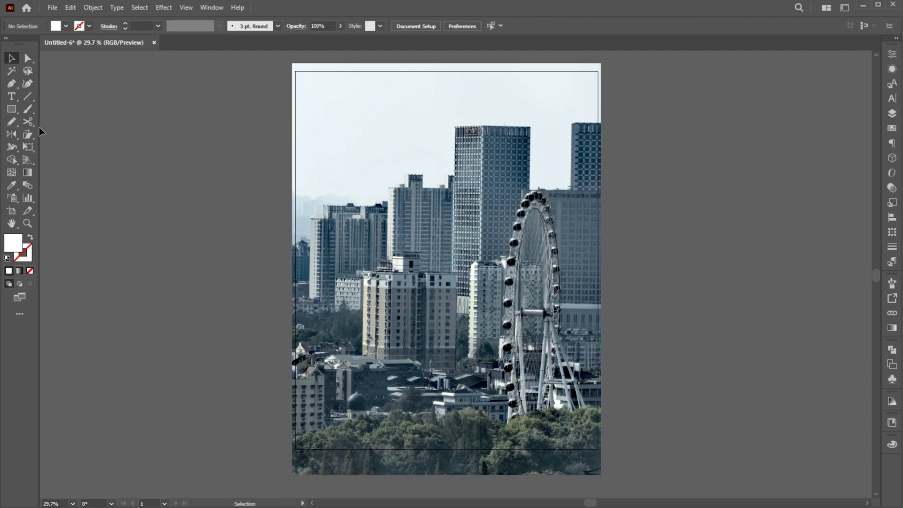
left_click(394, 121)
Apply the Sketch > Halftone Pattern effect (Size 3, Contrast 19, Dot) to the photo.
left_click(164, 7)
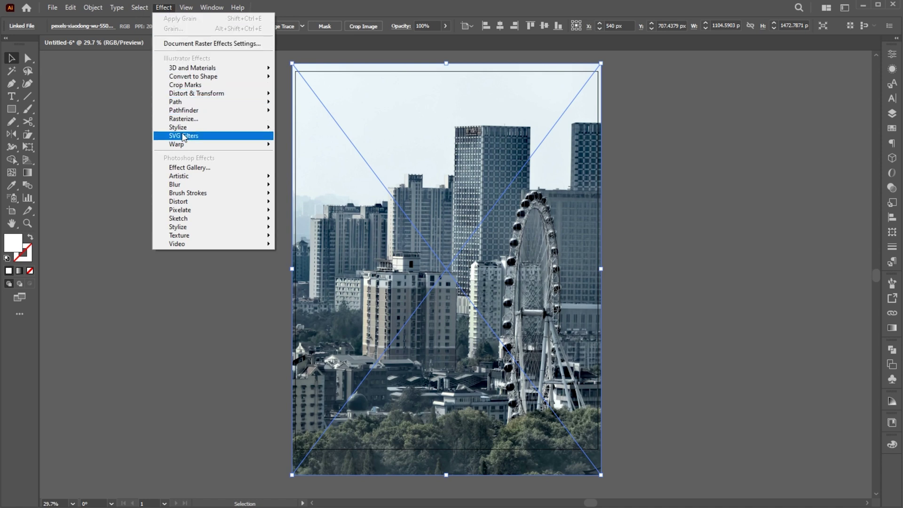
left_click(184, 167)
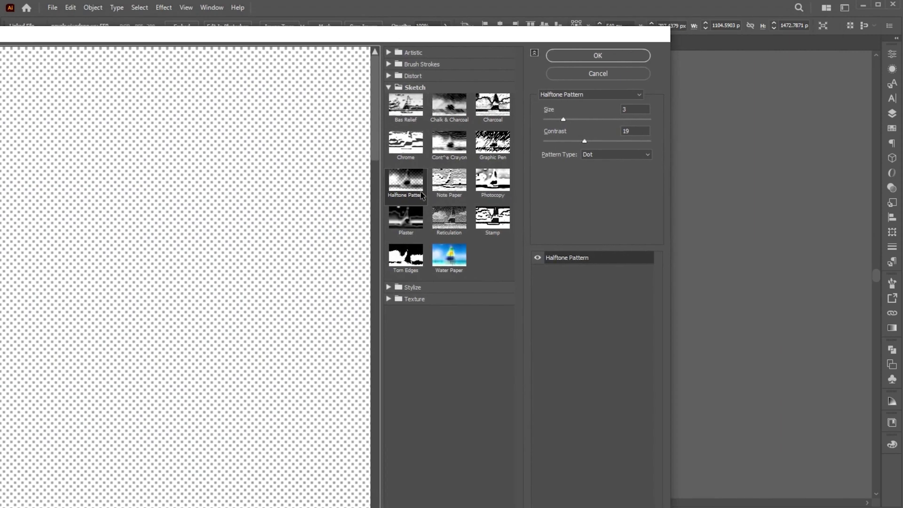
left_click(408, 187)
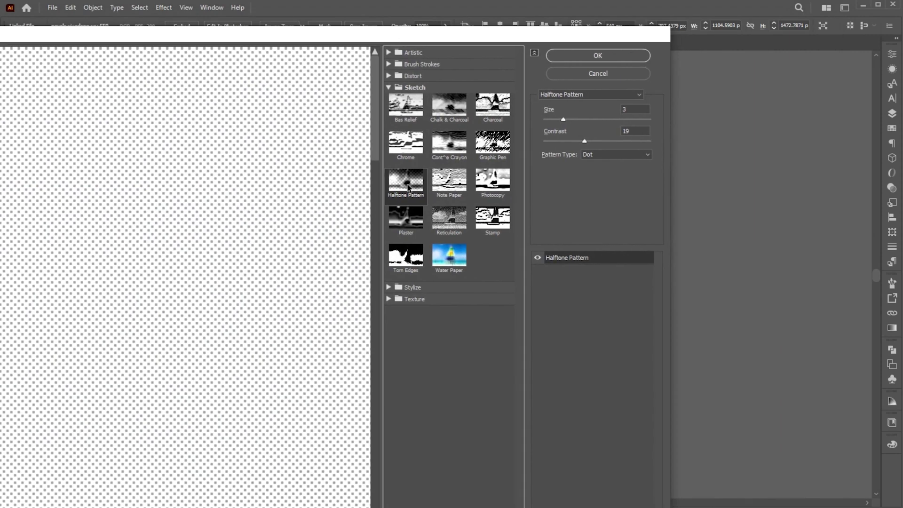
left_click(635, 113)
left_click(597, 55)
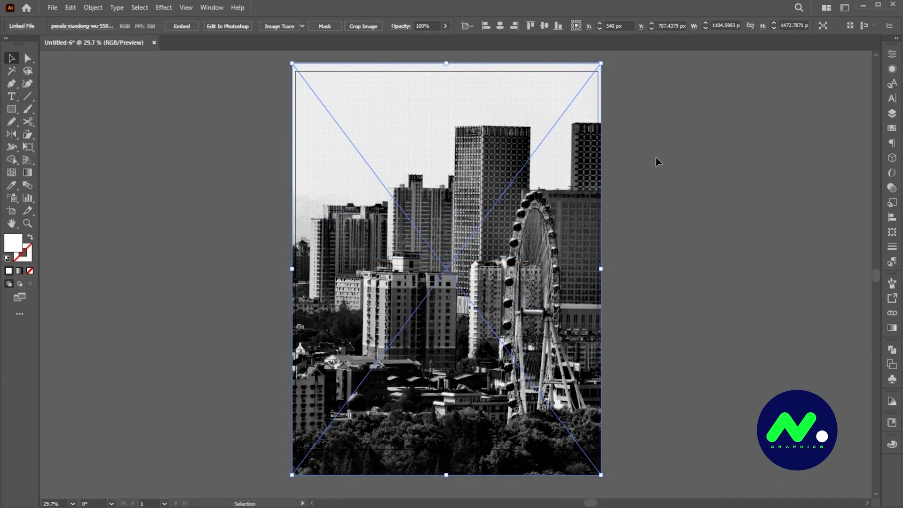
left_click(656, 157)
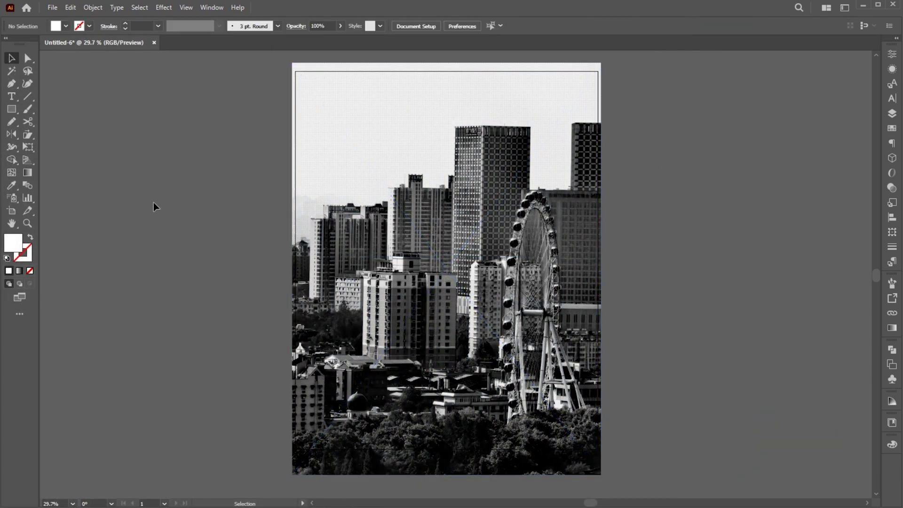
Draw a 1080 × 1350 px rectangle centred on the artboard.
left_click(12, 109)
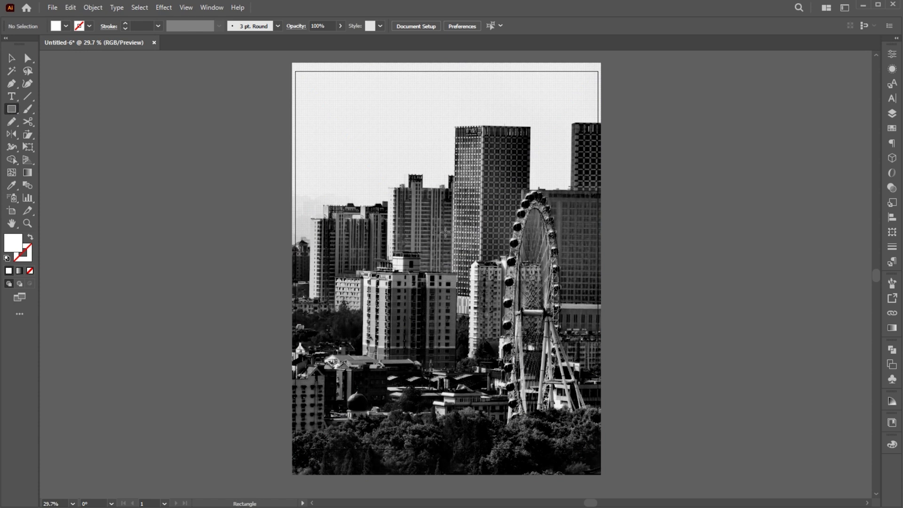
left_click(421, 207)
type("1080")
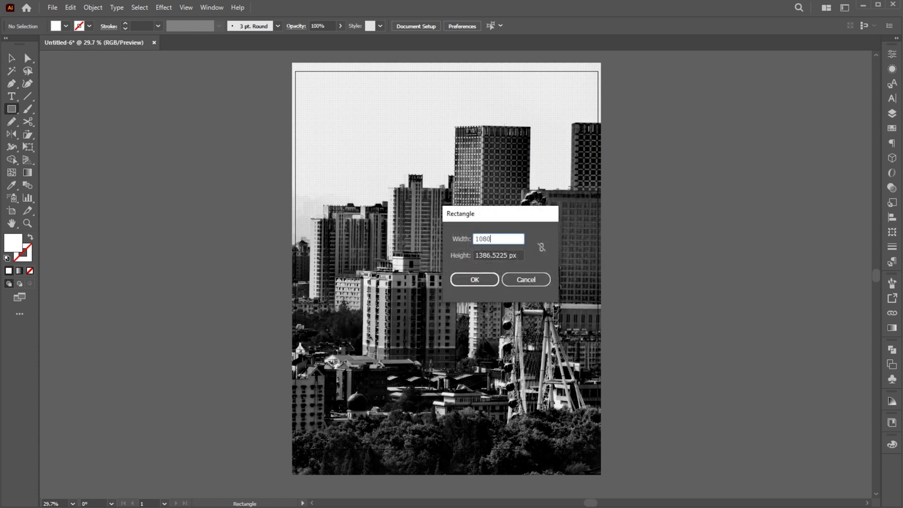
key("Tab")
type("13")
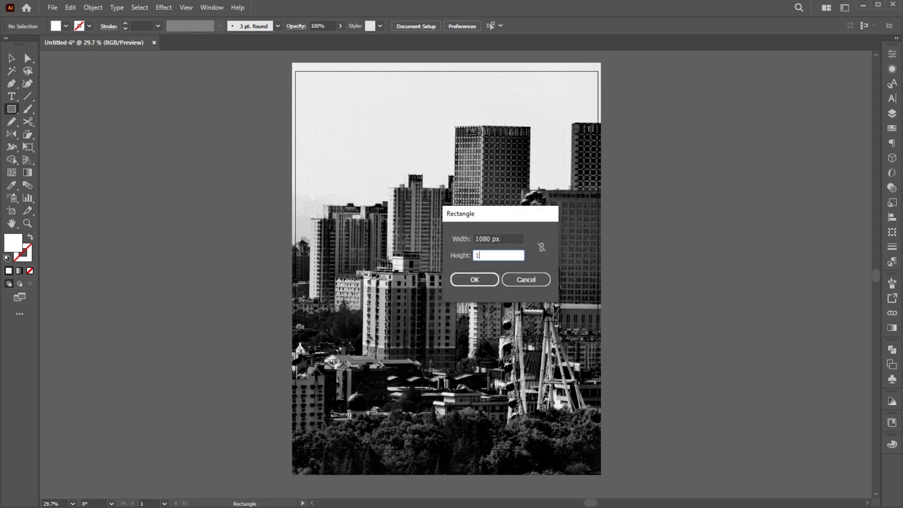
key("Return")
key("v")
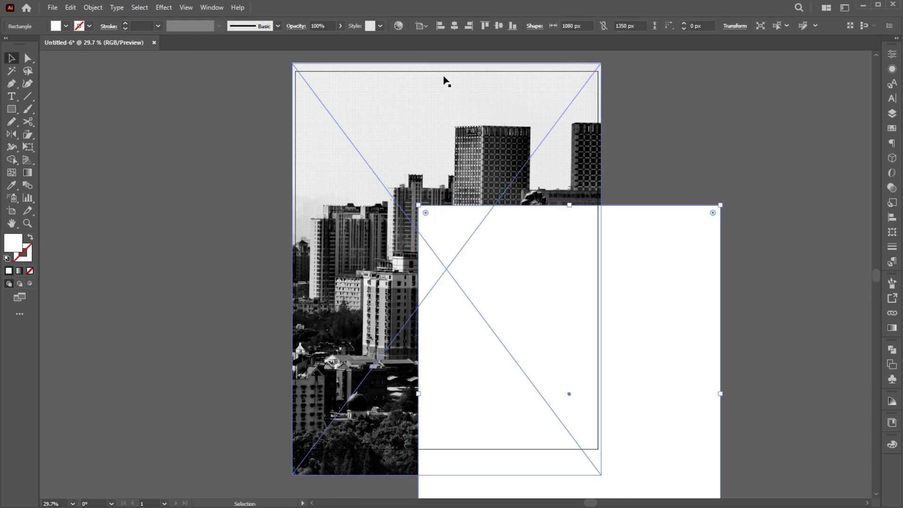
left_click(455, 26)
left_click(497, 26)
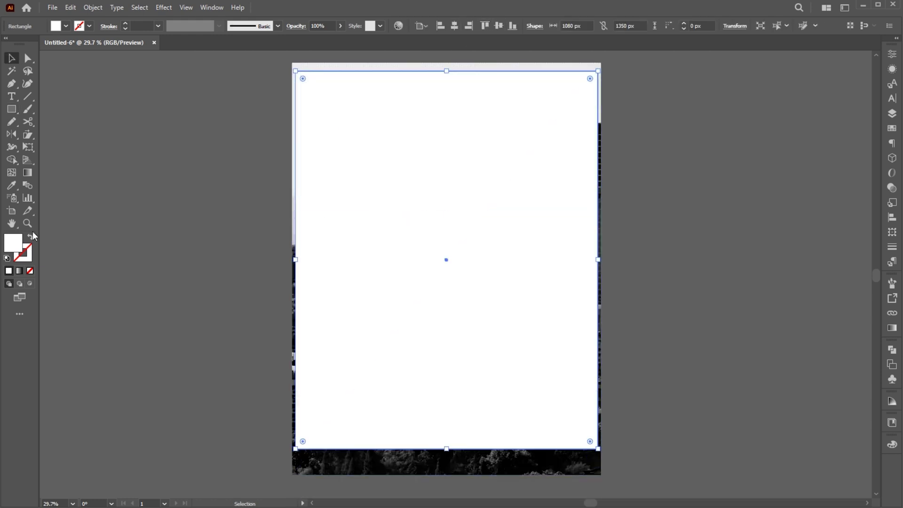
Copy the rectangle, then clip the photo to it with Object > Clipping Mask > Make.
left_click(71, 8)
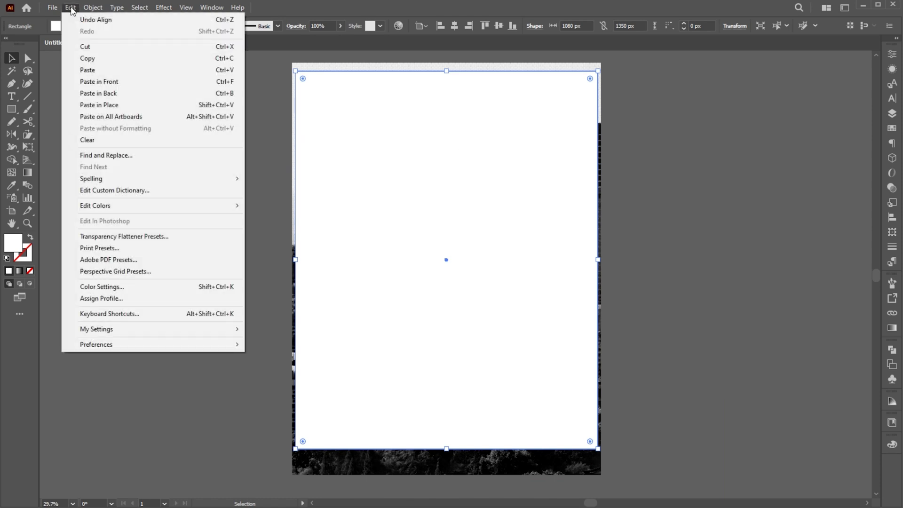
left_click(90, 58)
left_click(676, 219)
key("ctrl+a")
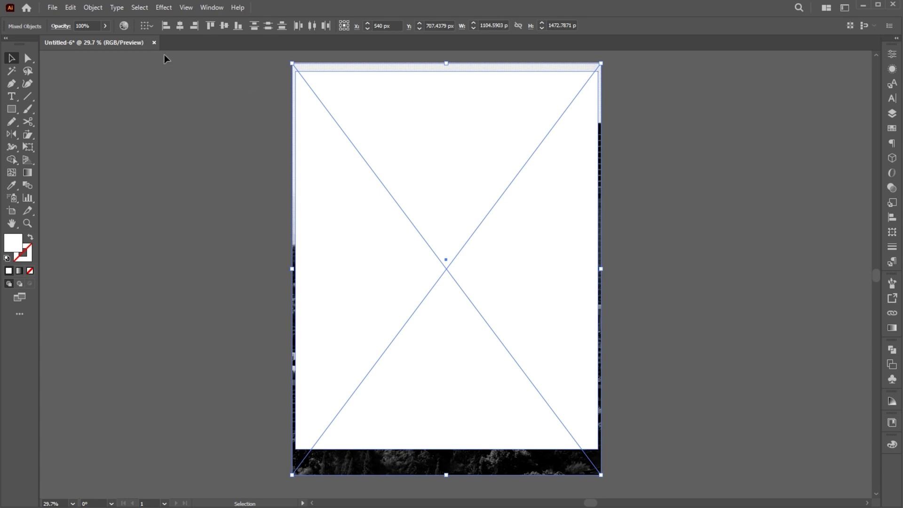
left_click(92, 8)
mouse_move(146, 414)
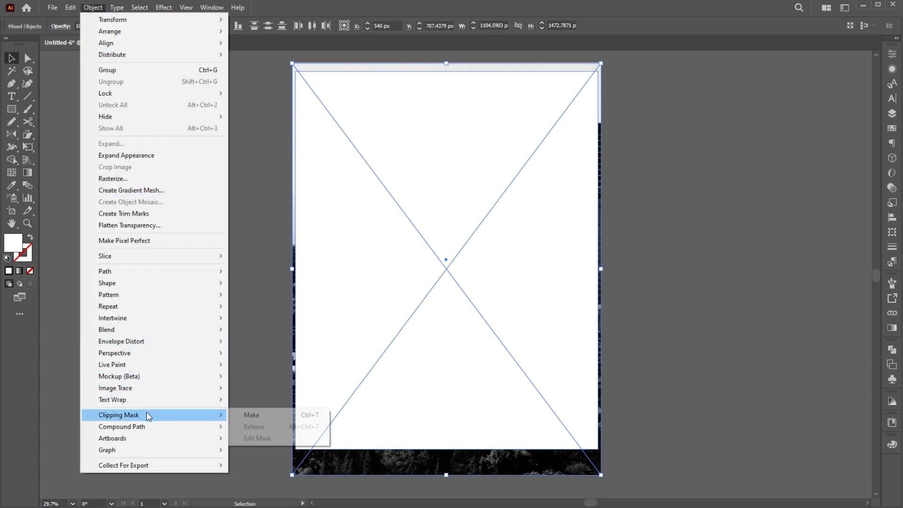
left_click(268, 416)
left_click(629, 245)
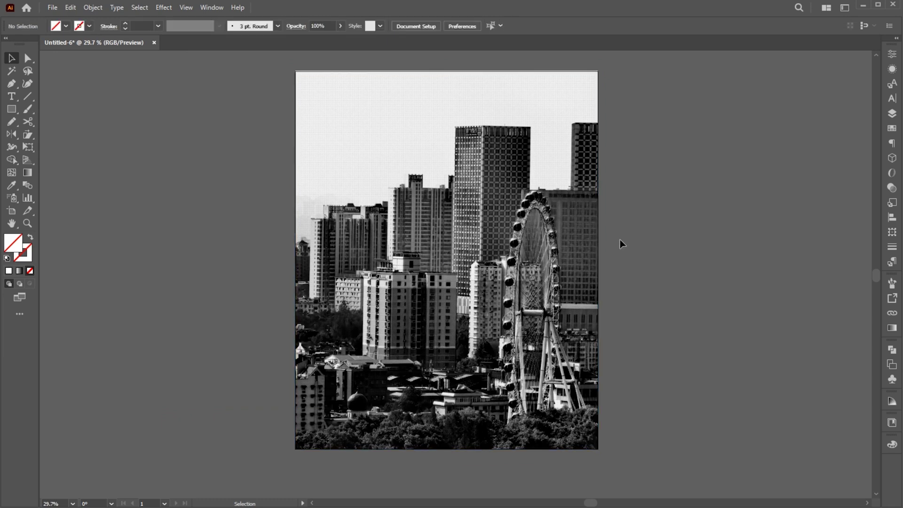
Paste the rectangle copy in front of the photo inside the clip group with a black fill.
double_click(433, 180)
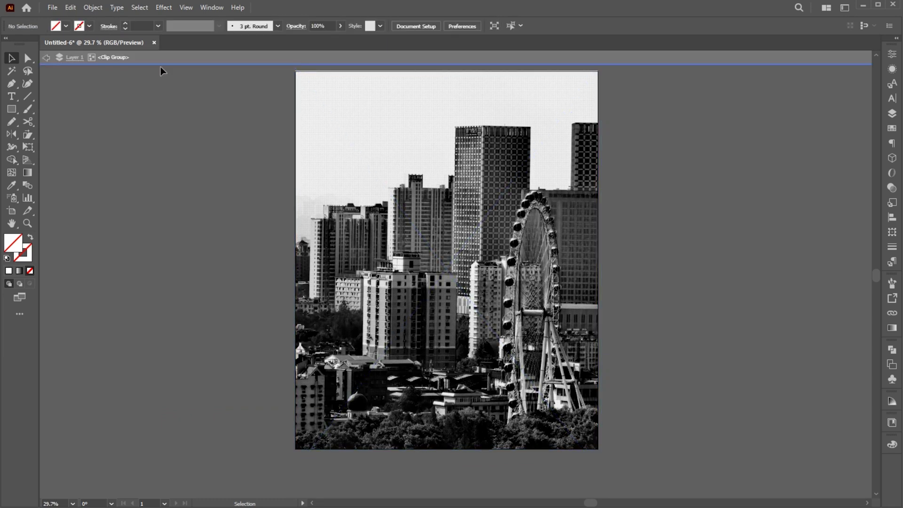
left_click(69, 8)
left_click(97, 82)
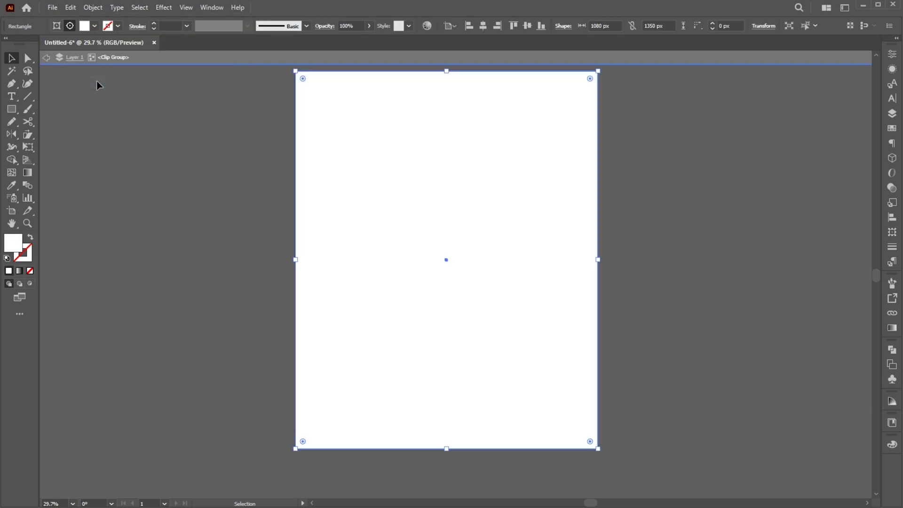
double_click(15, 245)
left_click_drag(371, 152, 342, 193)
left_click(578, 67)
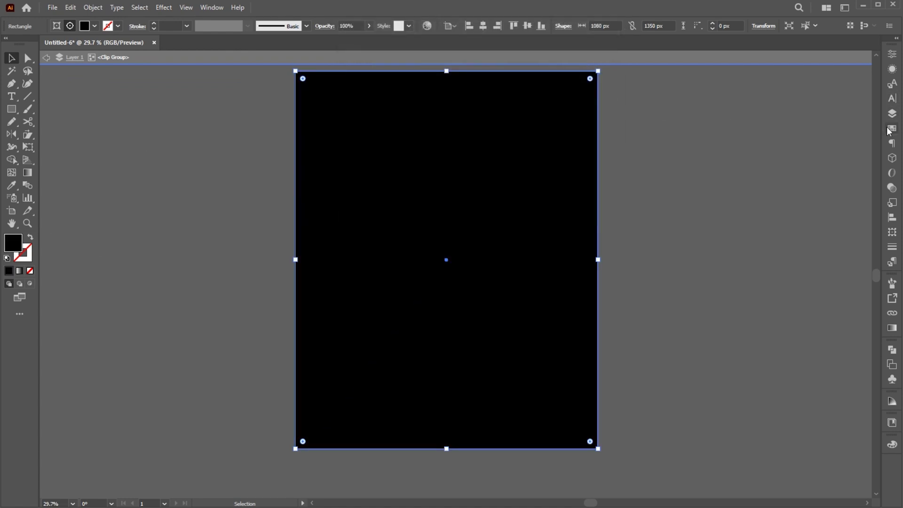
Set the black rectangle's opacity to 60% in the Transparency panel.
left_click(891, 188)
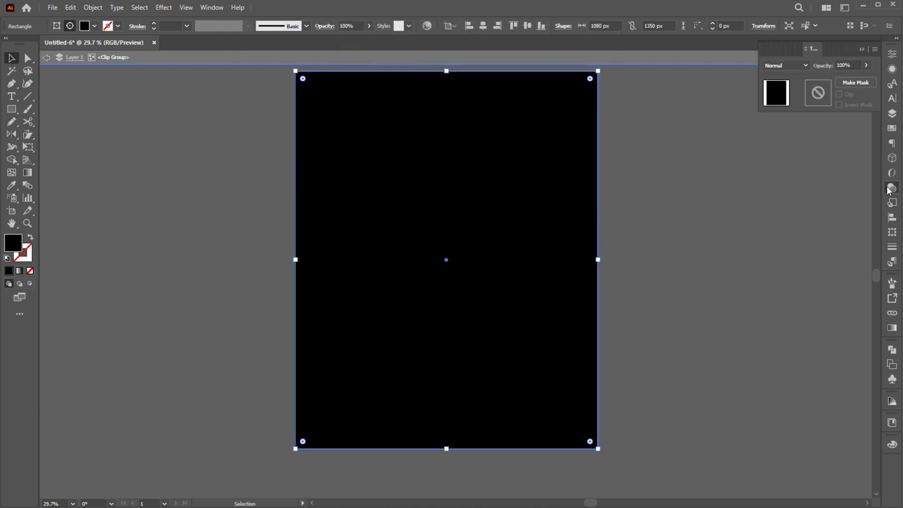
left_click(849, 65)
type("70")
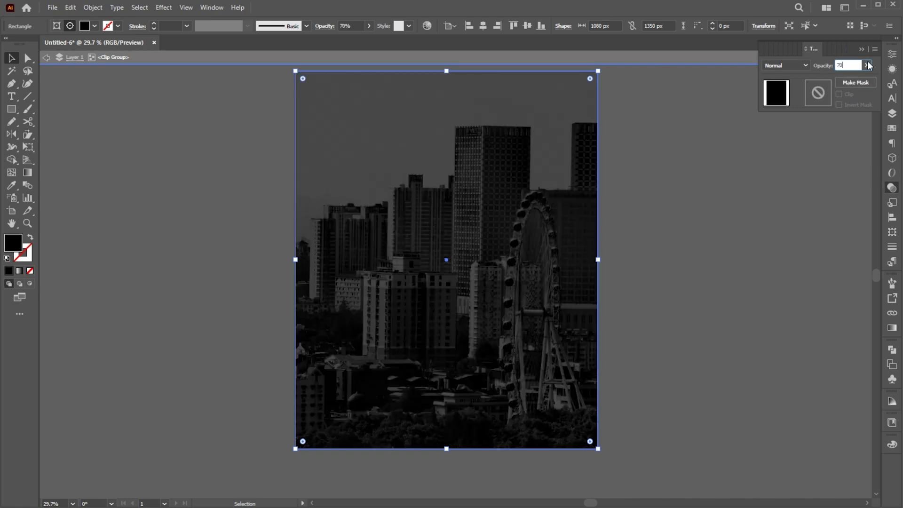
type("60")
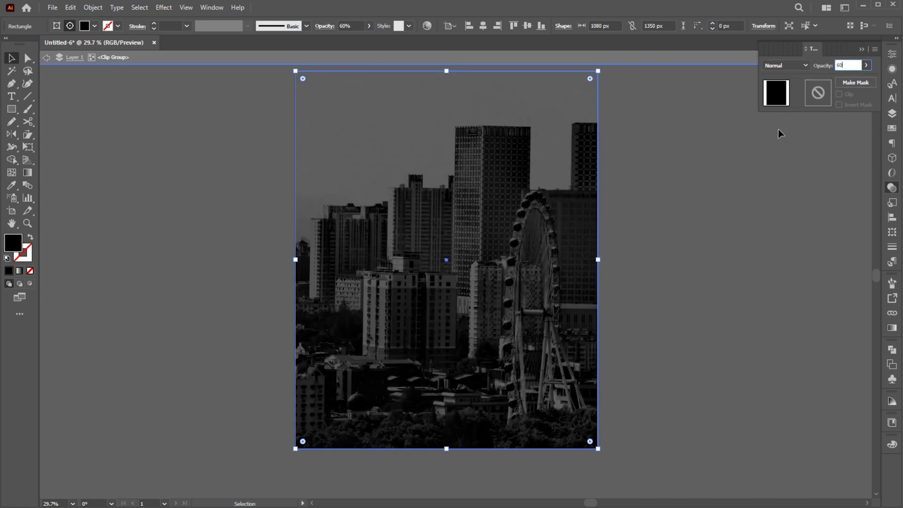
left_click(681, 207)
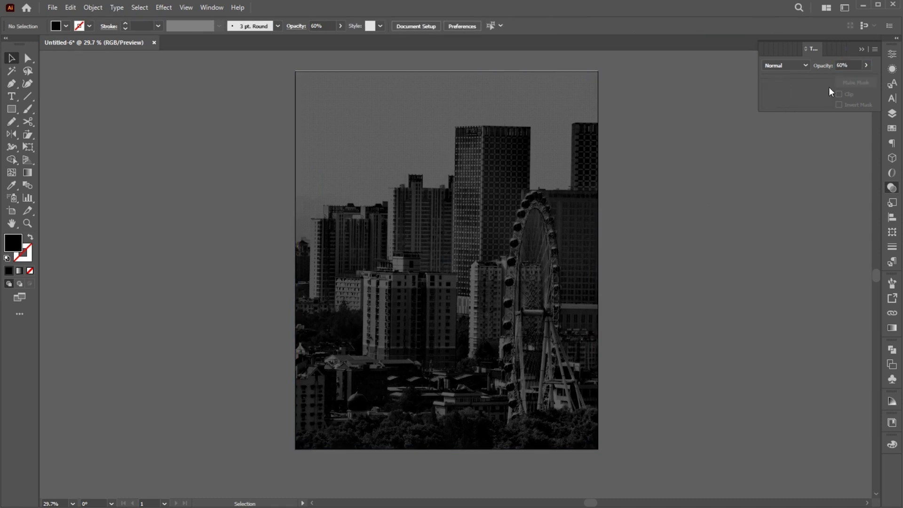
left_click(861, 48)
Draw a 1020 × 1290 px rectangle by exact size.
left_click(11, 109)
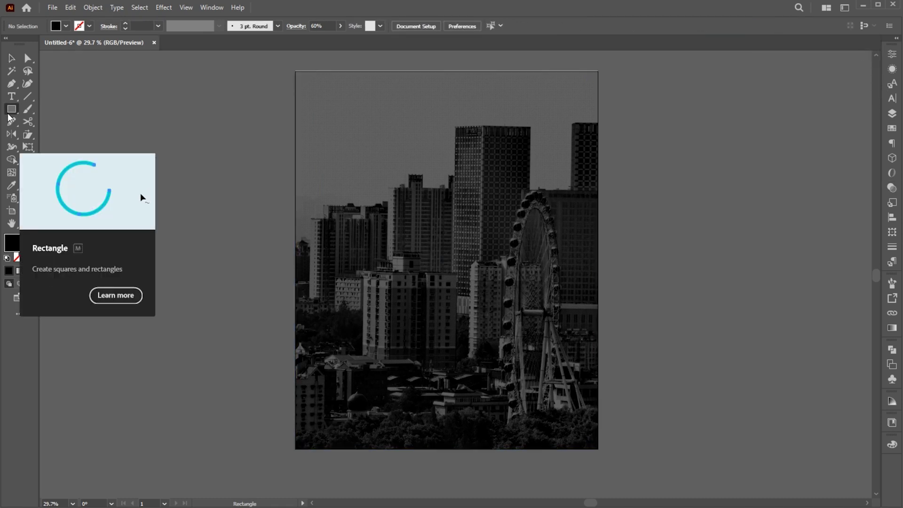
left_click(391, 183)
type("1020")
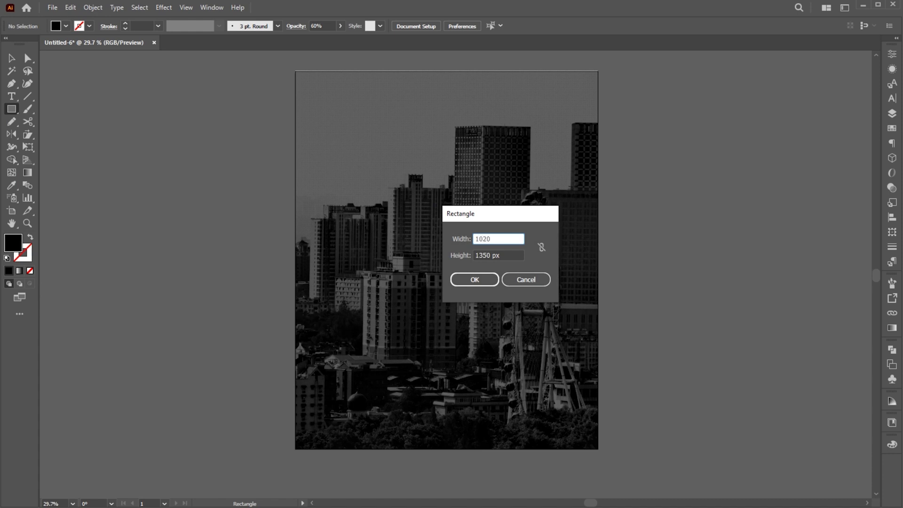
key("Tab")
type("1290")
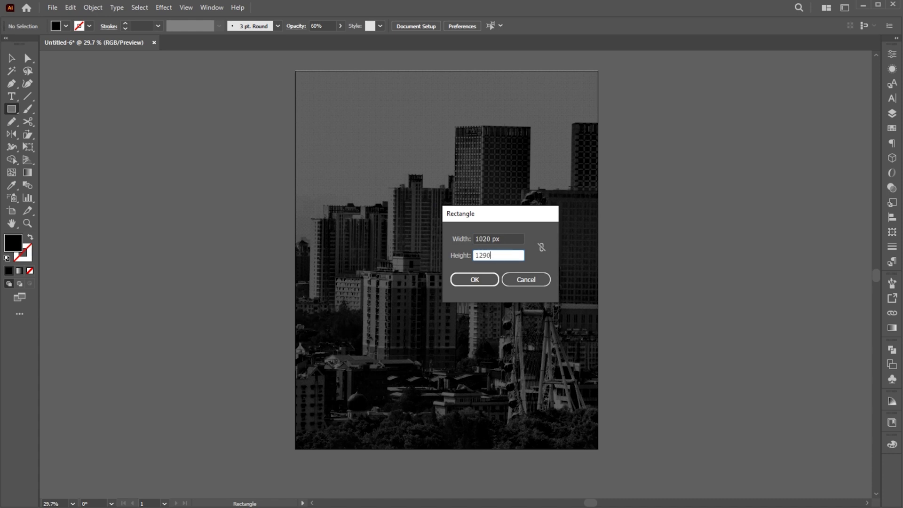
key("Return")
key("v")
Fill the rectangle pure white and centre it on the artboard.
double_click(14, 243)
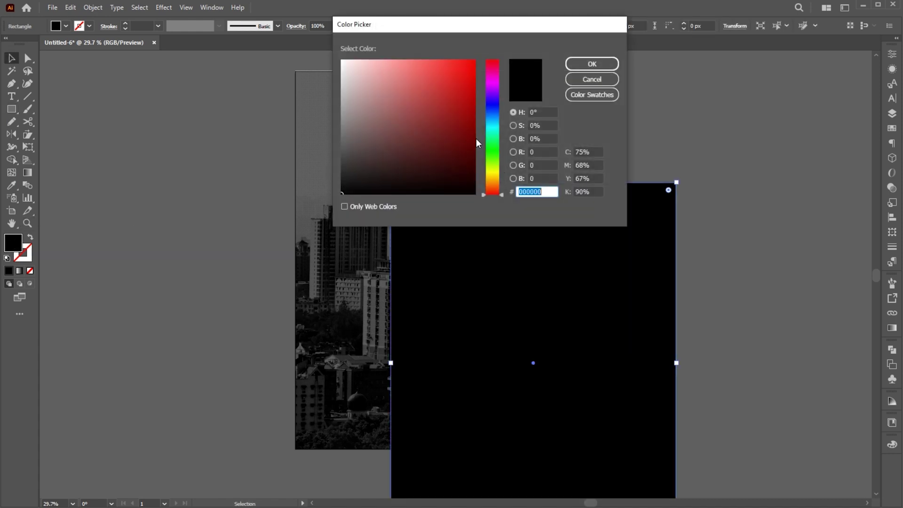
left_click(359, 65)
left_click(341, 60)
left_click(591, 66)
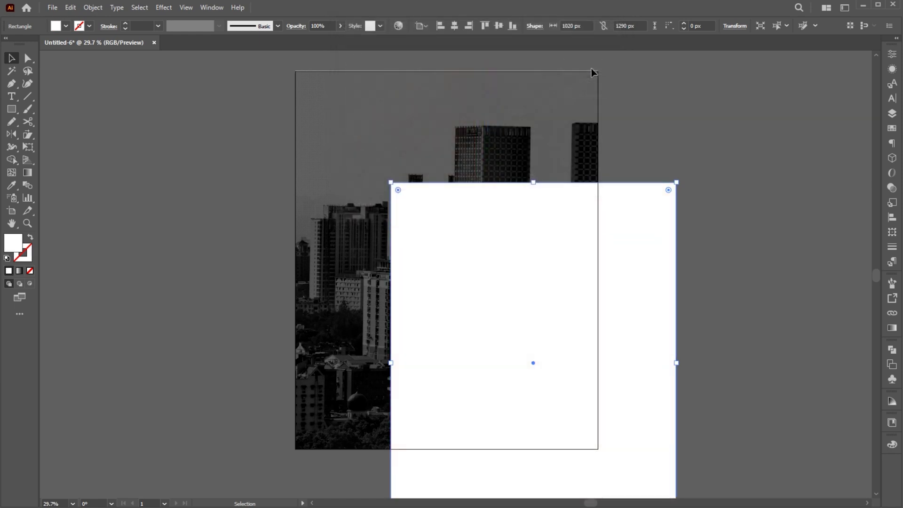
left_click(455, 25)
left_click(499, 26)
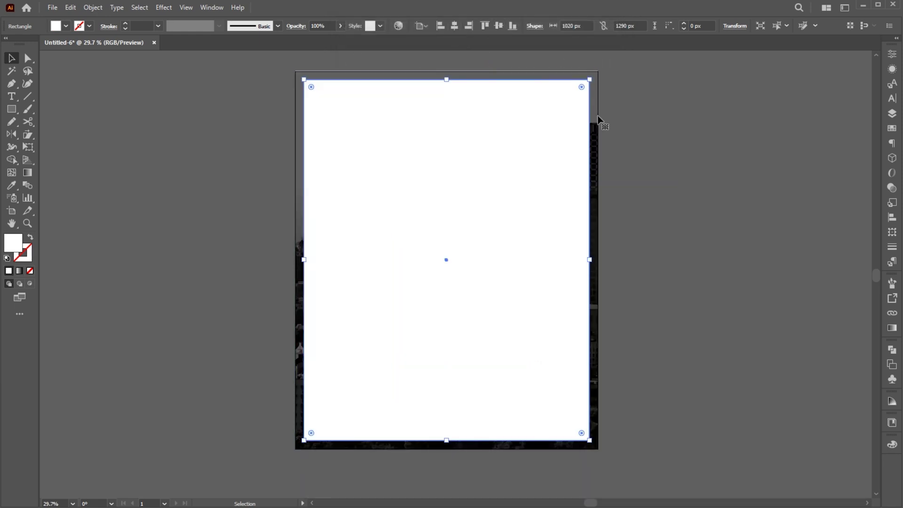
left_click(673, 162)
scroll(765, 200, "right", 5)
Drag the face-profile image over the poster's right edge and Image Trace it.
left_click_drag(800, 272, 606, 254)
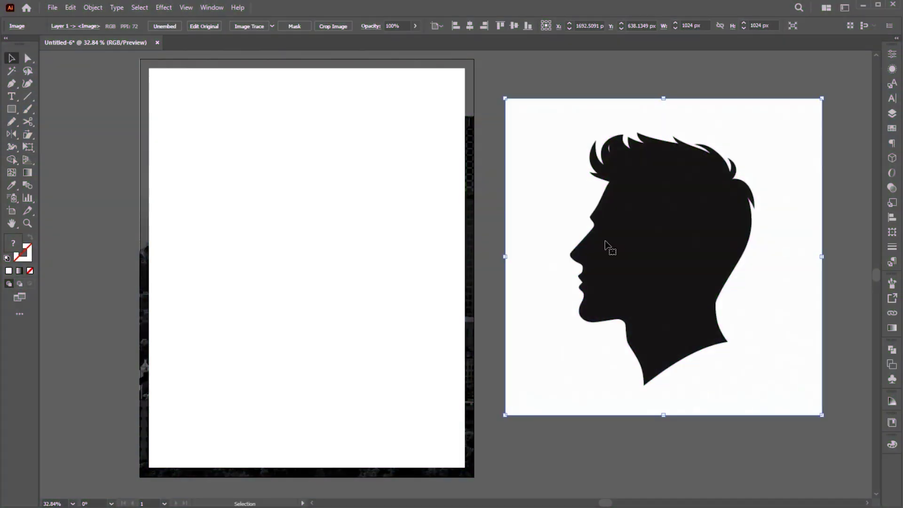
left_click_drag(658, 231, 557, 229)
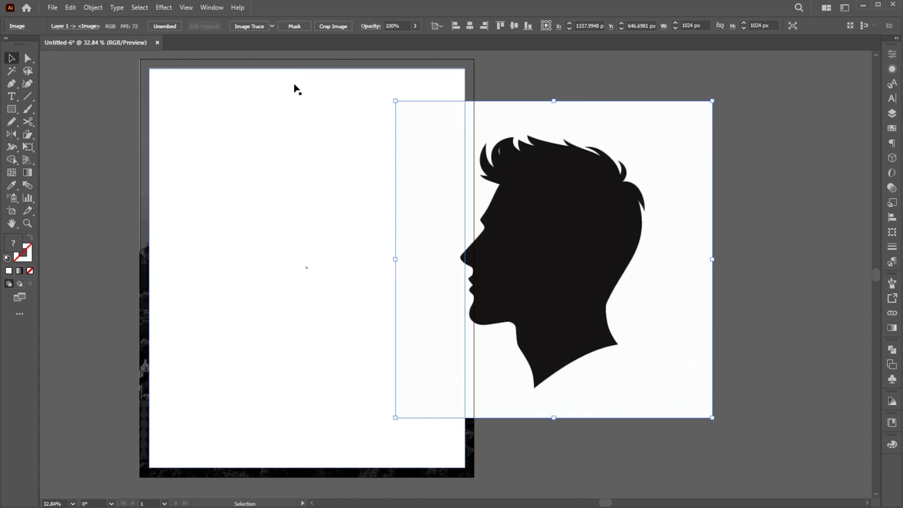
left_click(252, 25)
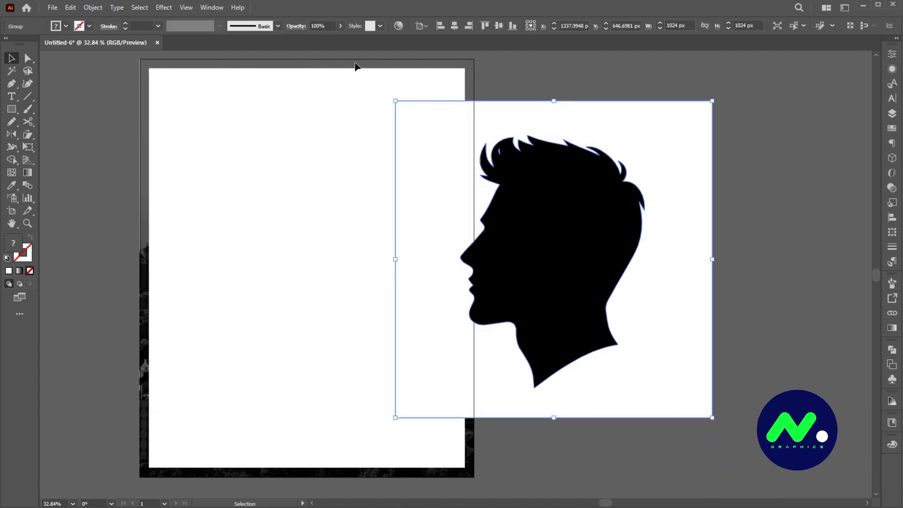
Retrace the silhouette with Ignore Color (white) enabled, then expand it into paths.
left_click(134, 25)
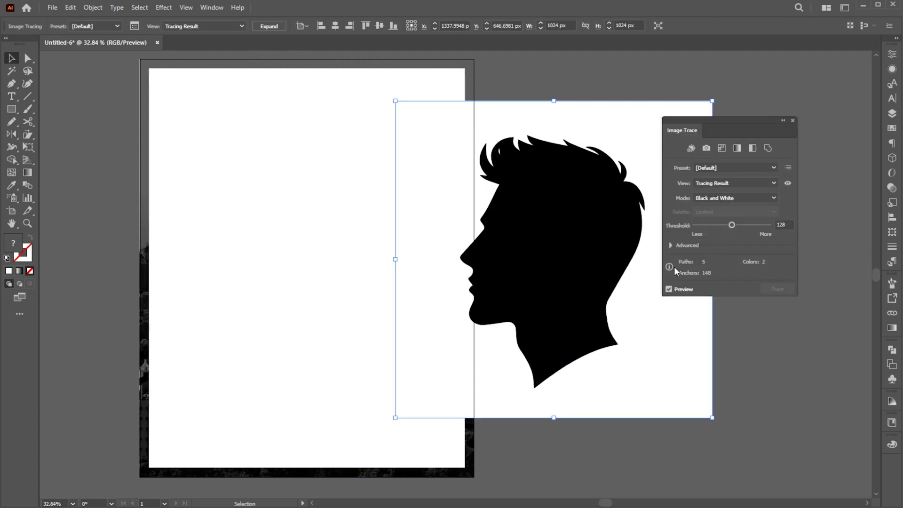
left_click(670, 245)
left_click(698, 402)
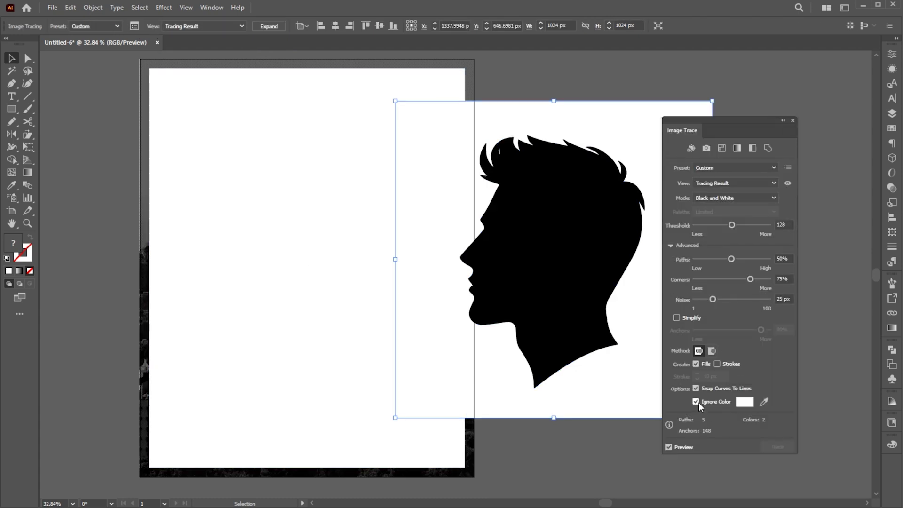
left_click(793, 120)
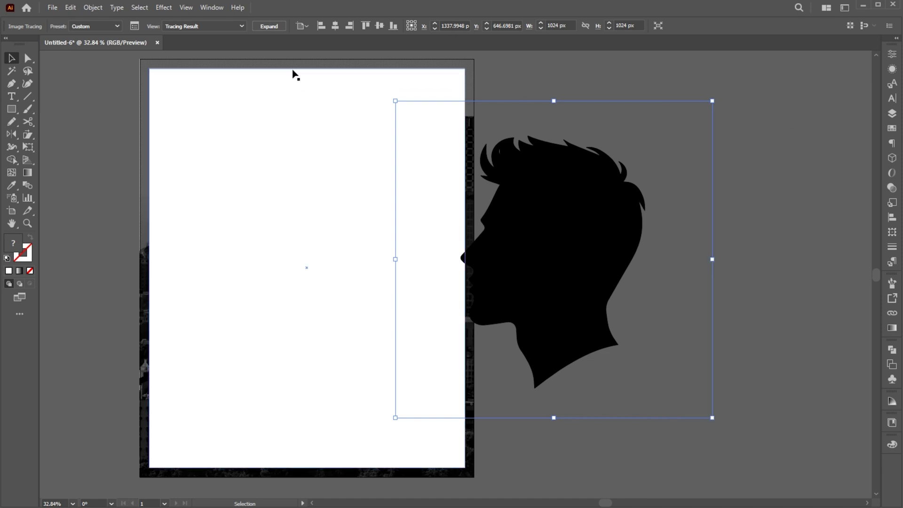
left_click(273, 27)
left_click(710, 206)
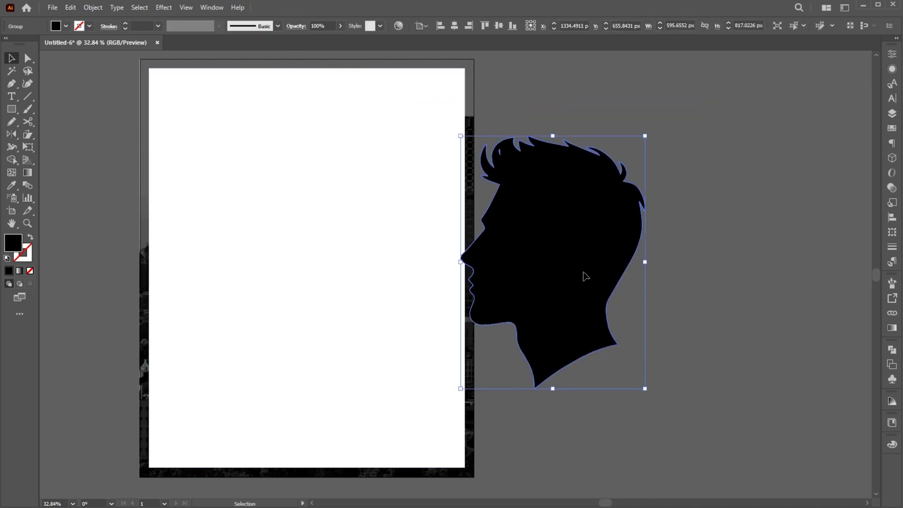
Move the silhouette onto the poster's right edge and enlarge it proportionally.
left_click_drag(584, 276, 499, 288)
left_click_drag(560, 277, 605, 266)
left_click_drag(499, 283, 518, 254)
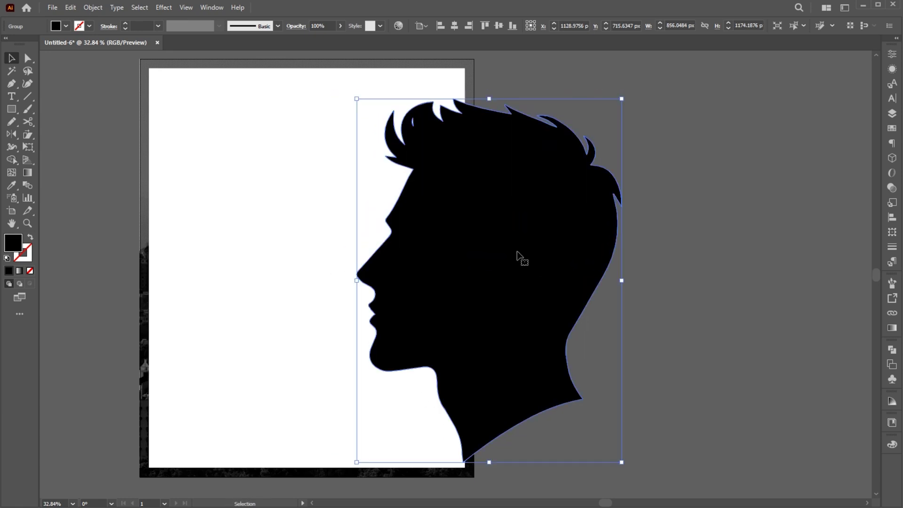
scroll(492, 193, "up", 1)
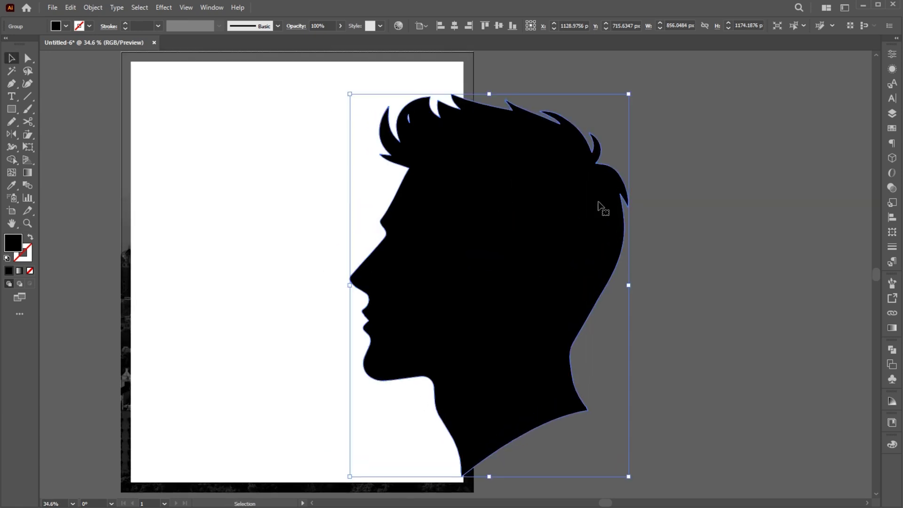
Redraw the top of the head without hair spikes using the Pencil tool.
left_click(14, 120)
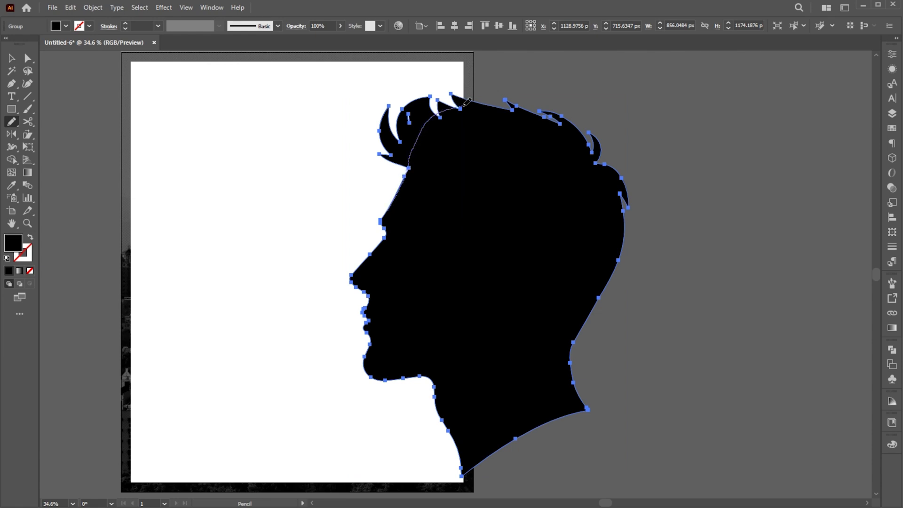
left_click_drag(489, 100, 491, 101)
key("ctrl+shift+a")
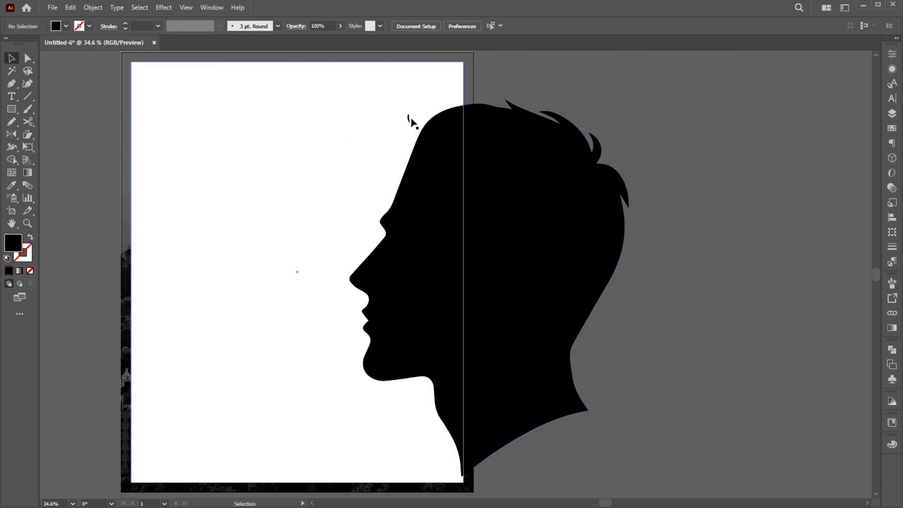
key("a")
key("ctrl+z")
key("ctrl+z")
key("ctrl+z")
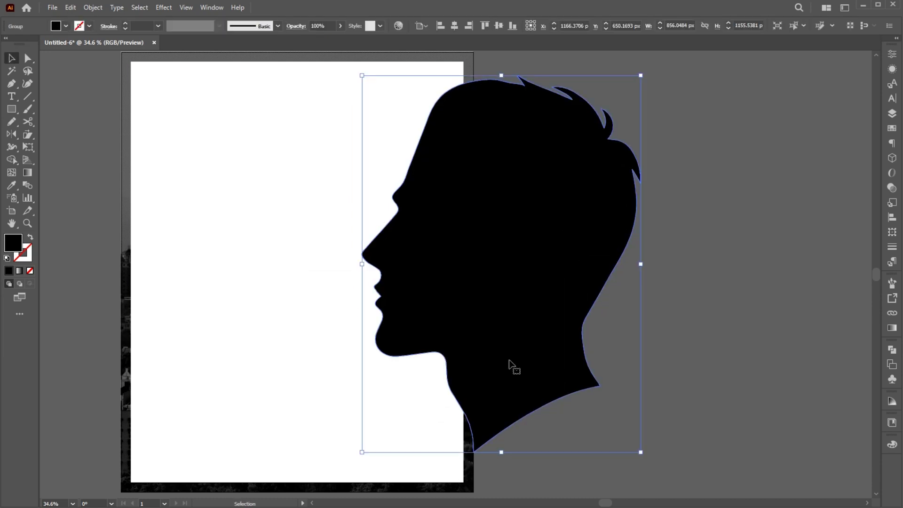
key("n")
left_click_drag(475, 425, 473, 447)
key("v")
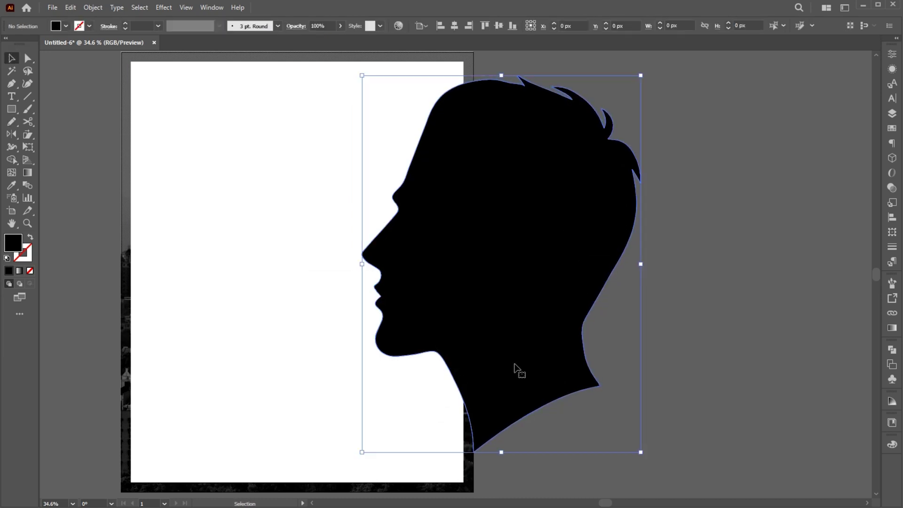
Enlarge the silhouette to about 953 px wide and smooth its forehead curve with the Smooth tool.
mouse_move(641, 262)
left_mouse_down()
mouse_move(668, 264)
mouse_move(656, 279)
mouse_move(716, 279)
mouse_move(618, 261)
left_mouse_up()
scroll(597, 207, "left", 2)
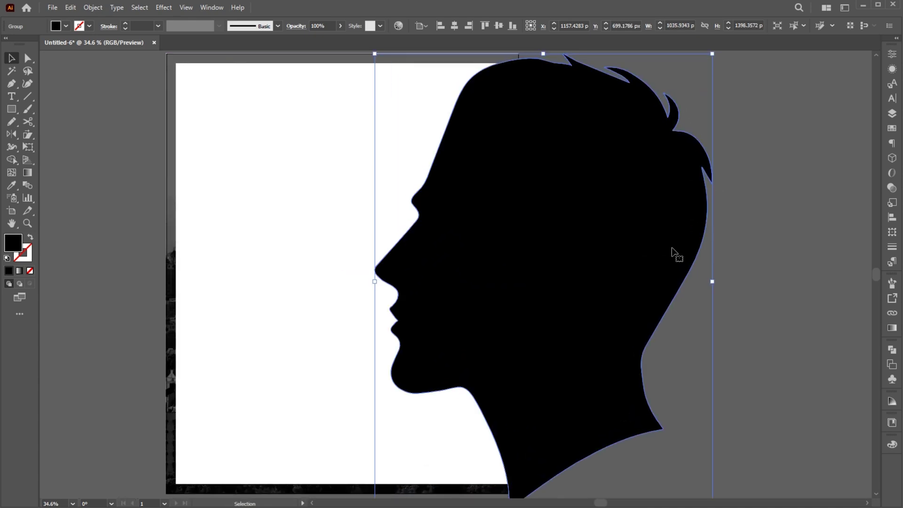
key("n")
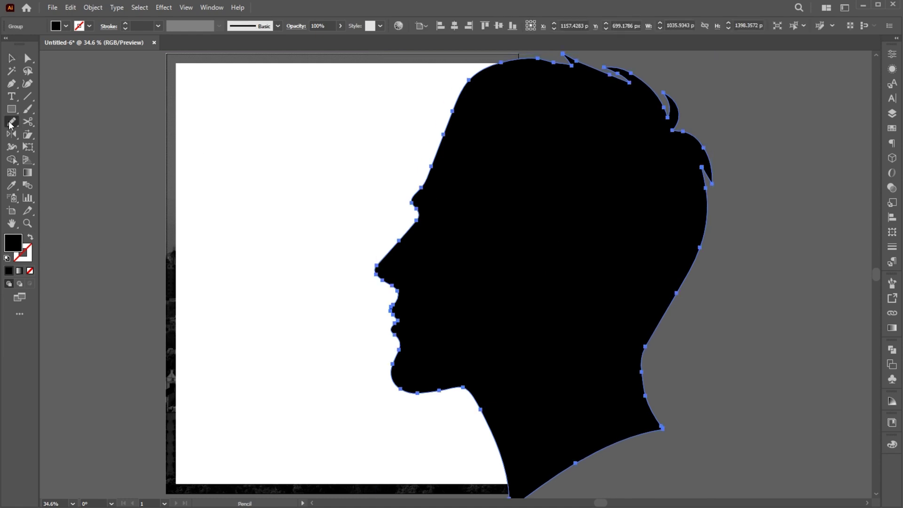
left_click_drag(11, 123, 47, 147)
left_click_drag(426, 179, 459, 101)
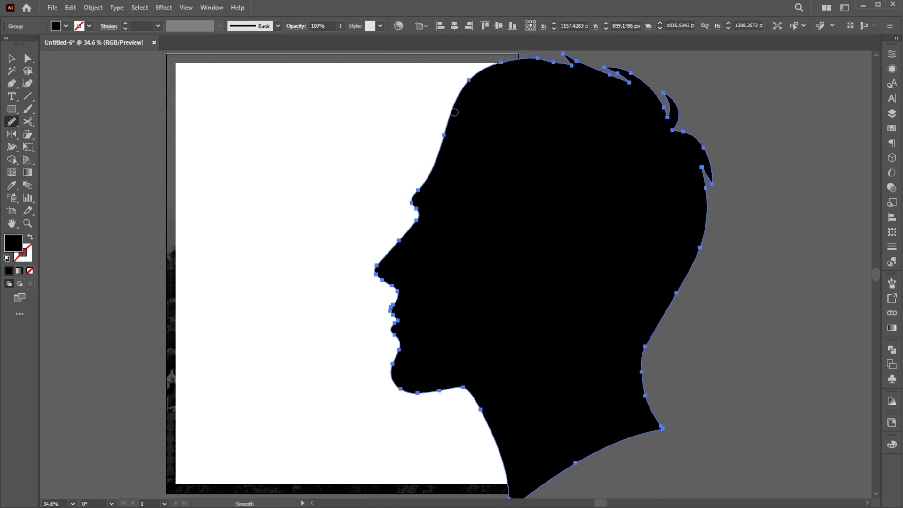
key("v")
left_click(781, 211)
key("z")
left_click(516, 302, "alt")
left_click_drag(516, 302, 539, 310)
Subtract the face silhouette from the white rectangle using Pathfinder Minus Front.
key("v")
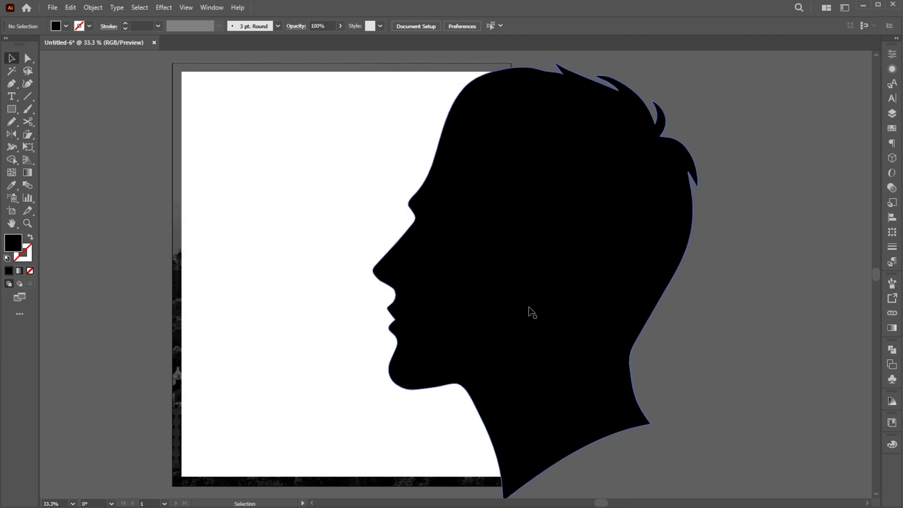
left_click(505, 270)
left_click(333, 201, "shift")
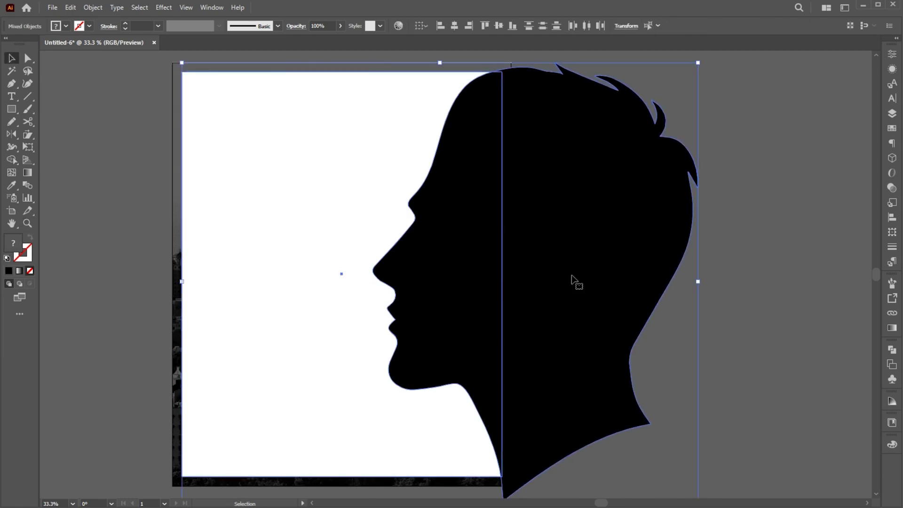
left_click(891, 349)
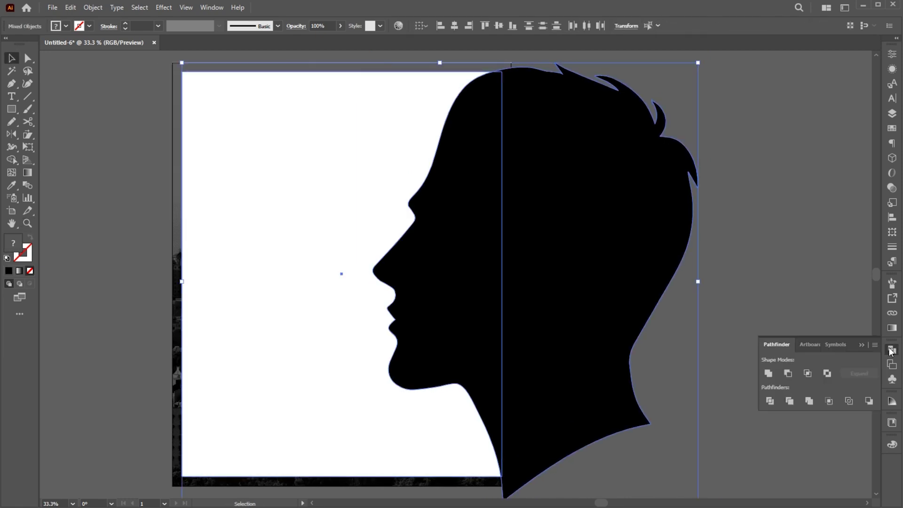
left_click(787, 373)
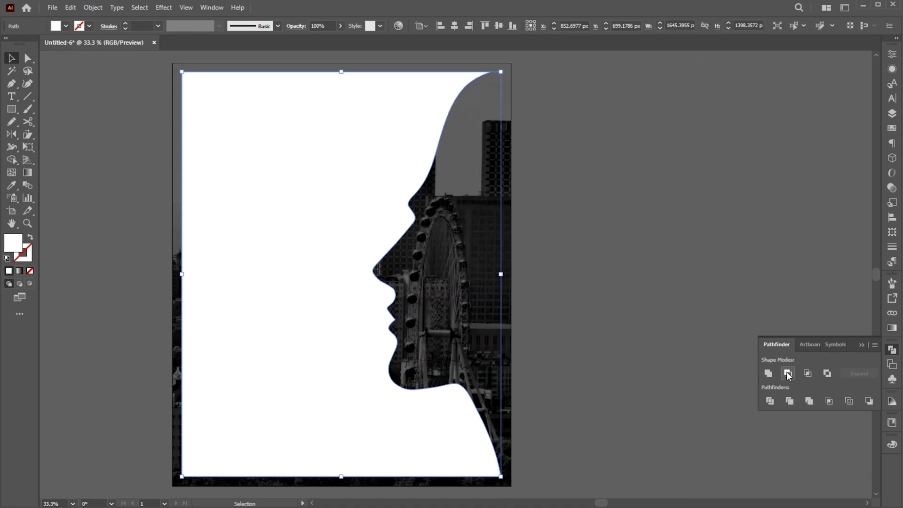
left_click(667, 283)
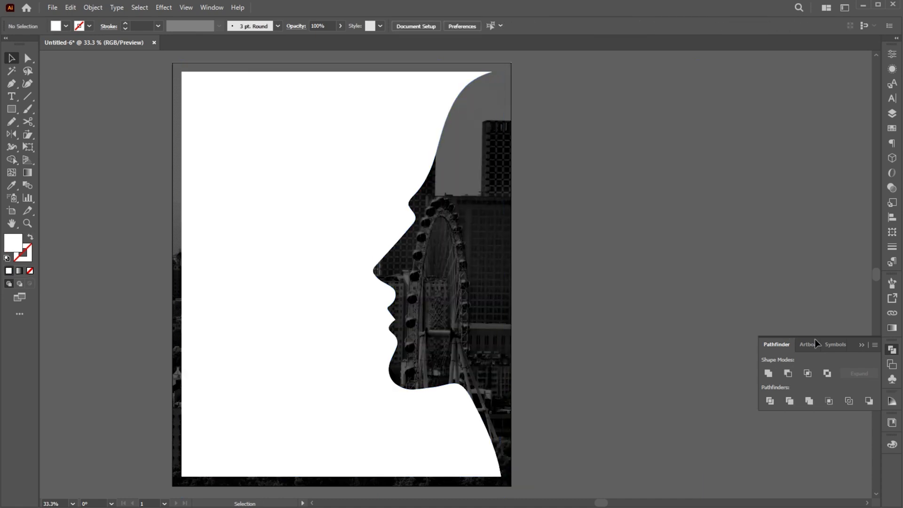
left_click(862, 346)
left_click(376, 137)
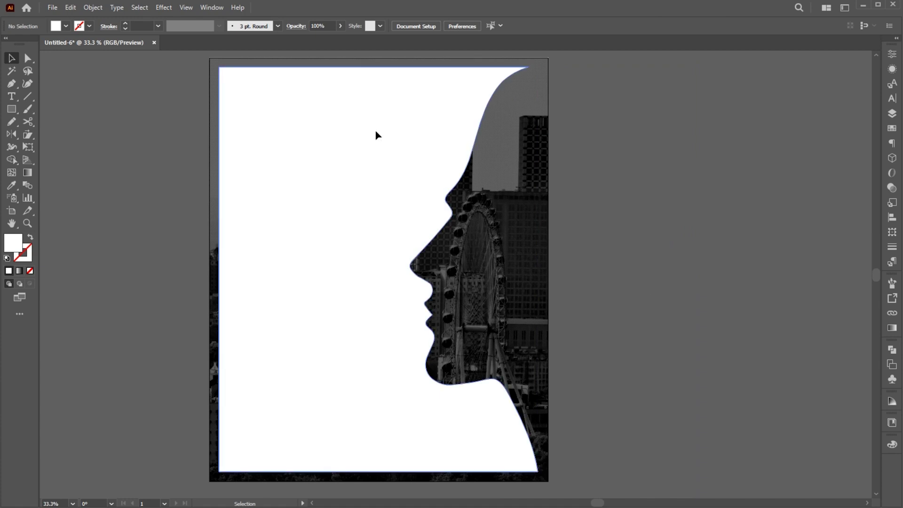
Try Overlay blending on the white frame, then paste a copy of it in front.
left_click(892, 188)
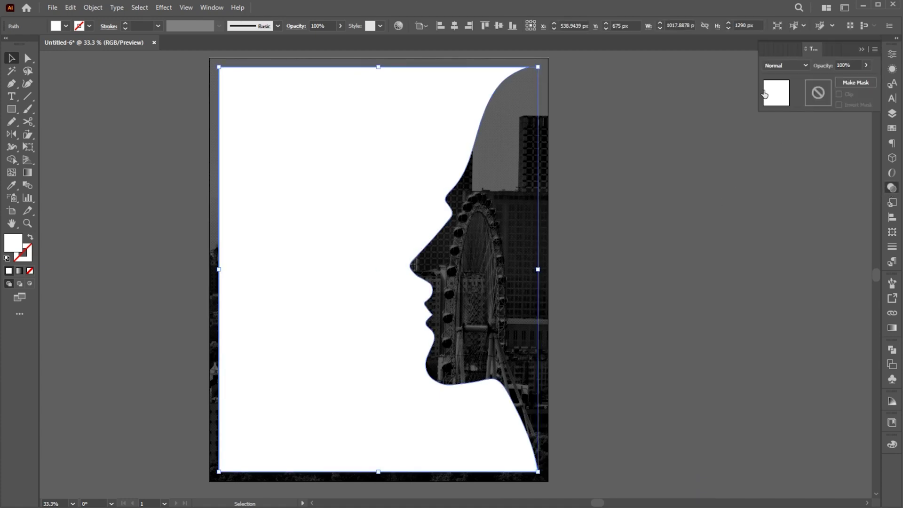
left_click(771, 65)
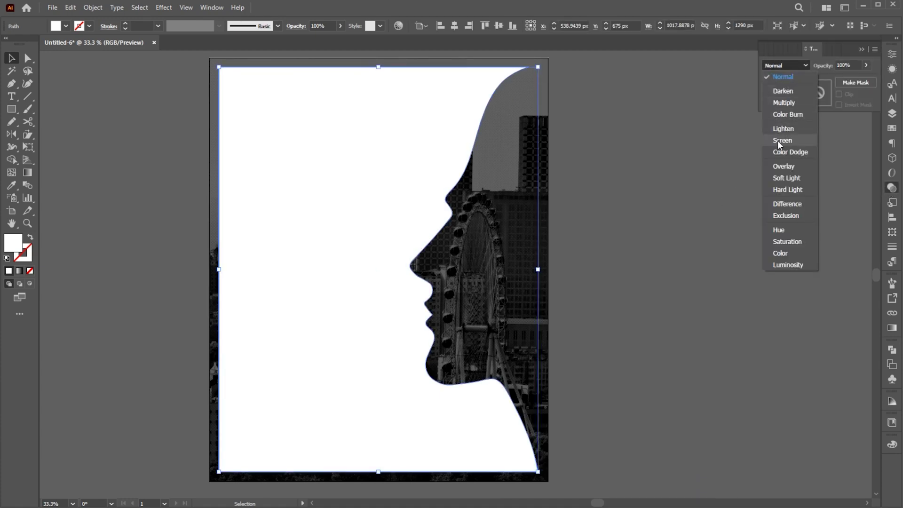
left_click(779, 165)
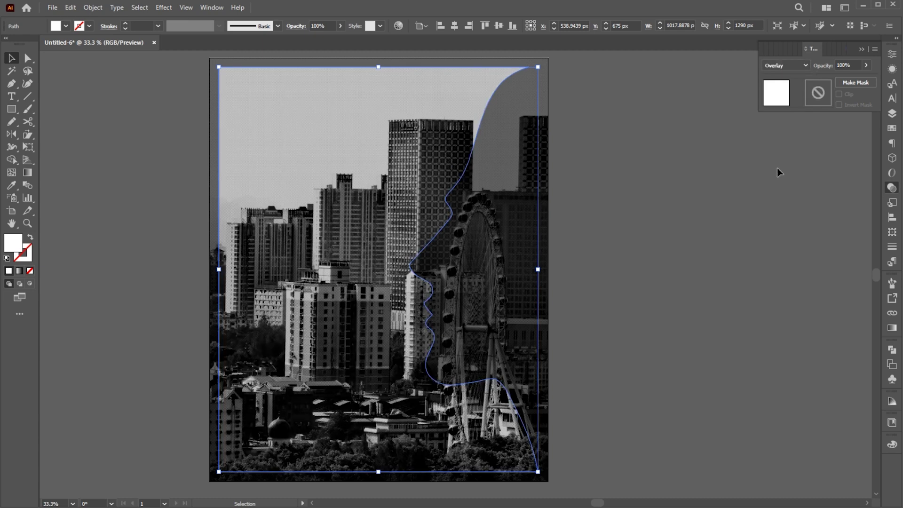
left_click(72, 8)
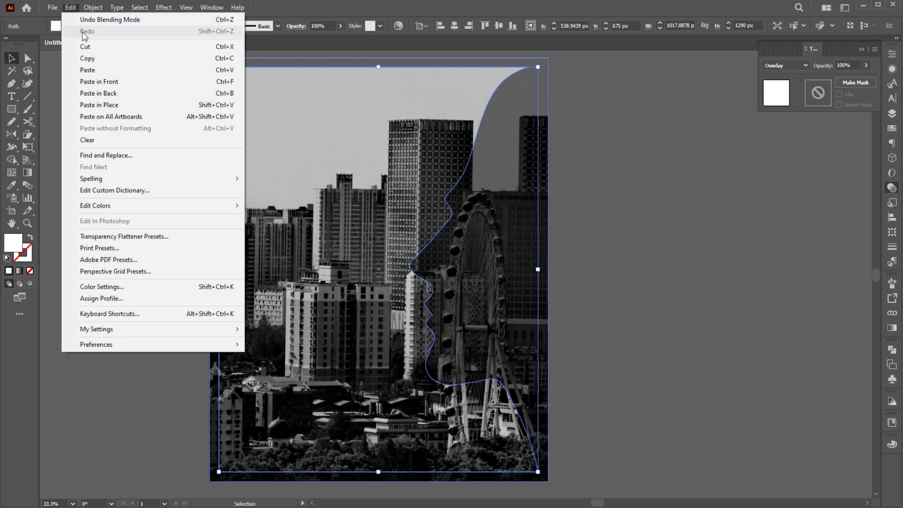
left_click(87, 59)
left_click(72, 8)
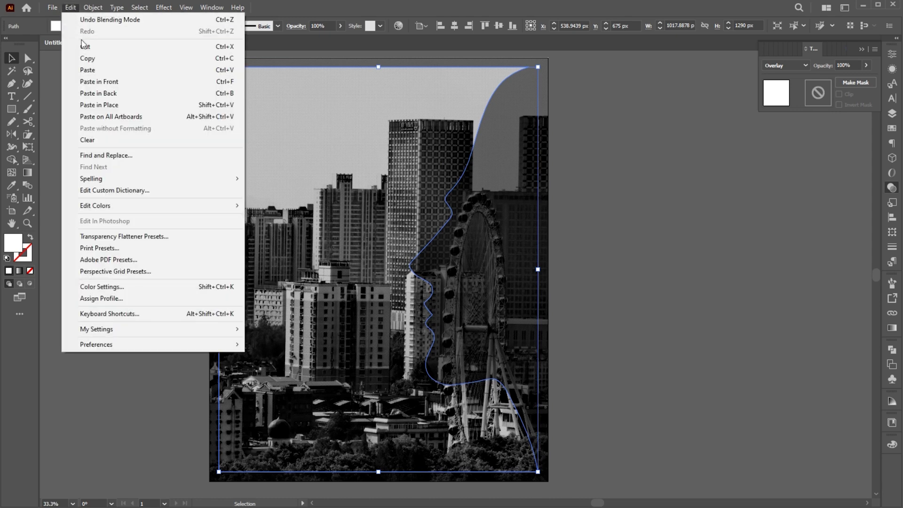
left_click(96, 81)
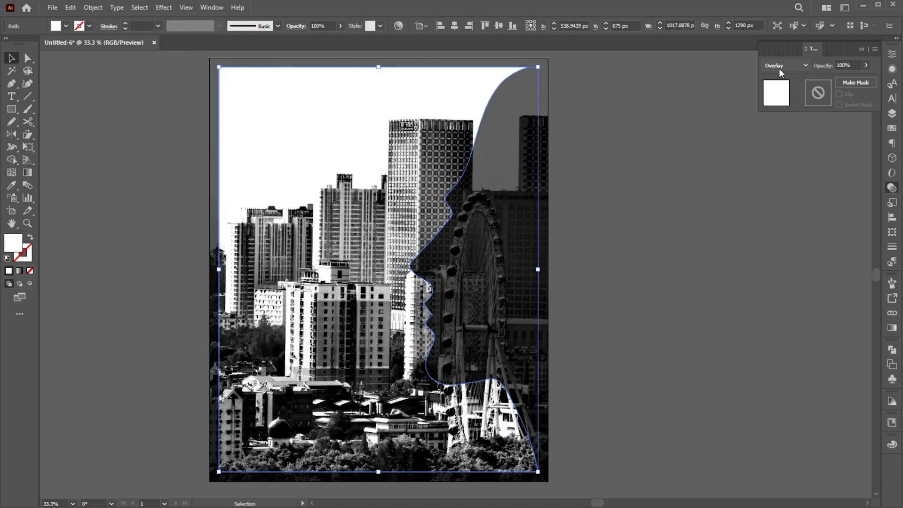
Set the white frame back to Normal blending at 85% opacity and deselect it.
left_click(778, 68)
left_click(811, 70)
key("Tab")
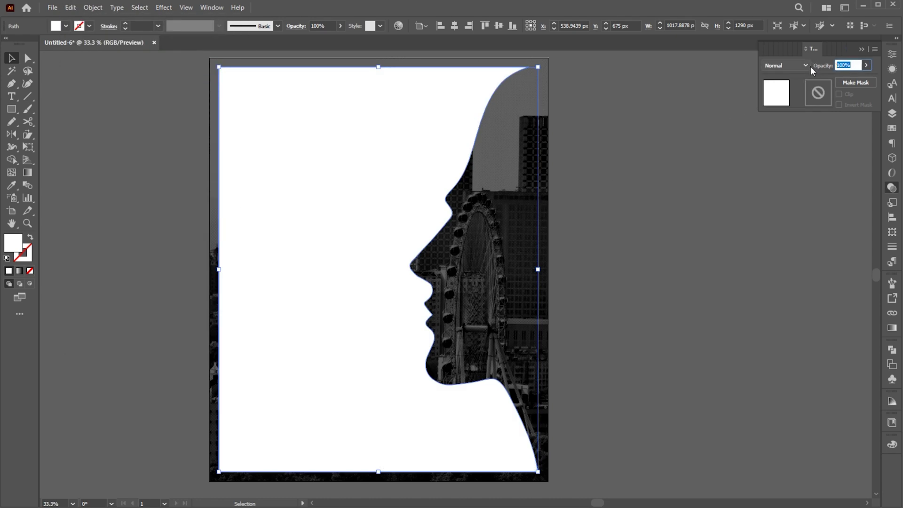
type("85")
key("Return")
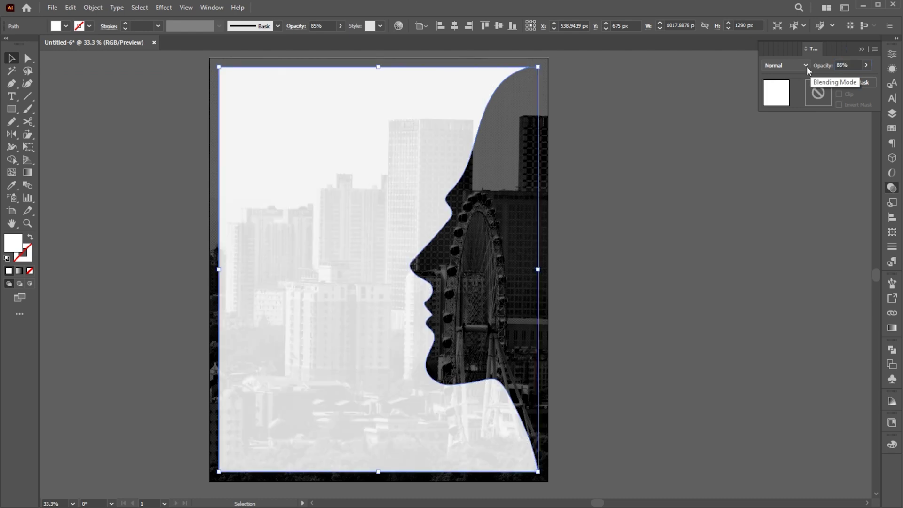
left_click(692, 252)
left_click(861, 49)
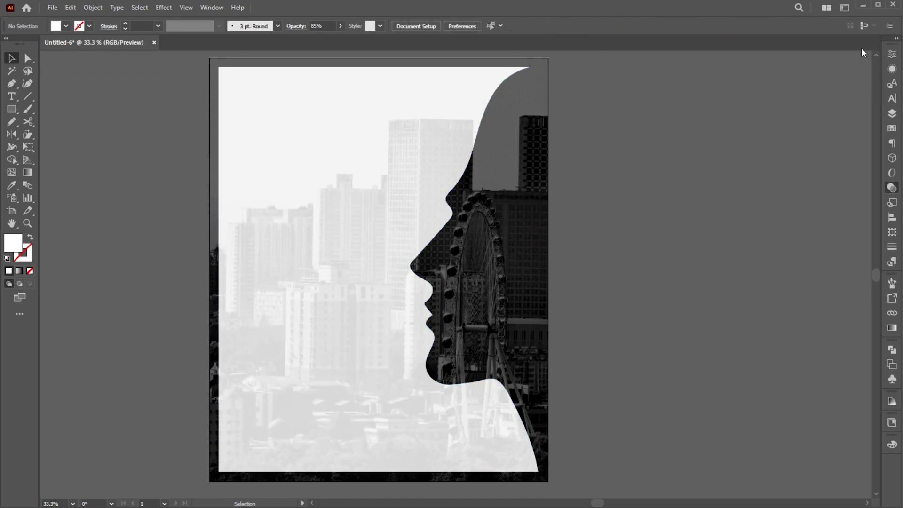
Type a two-line title 'city' / 'poster' beside the poster.
key("t")
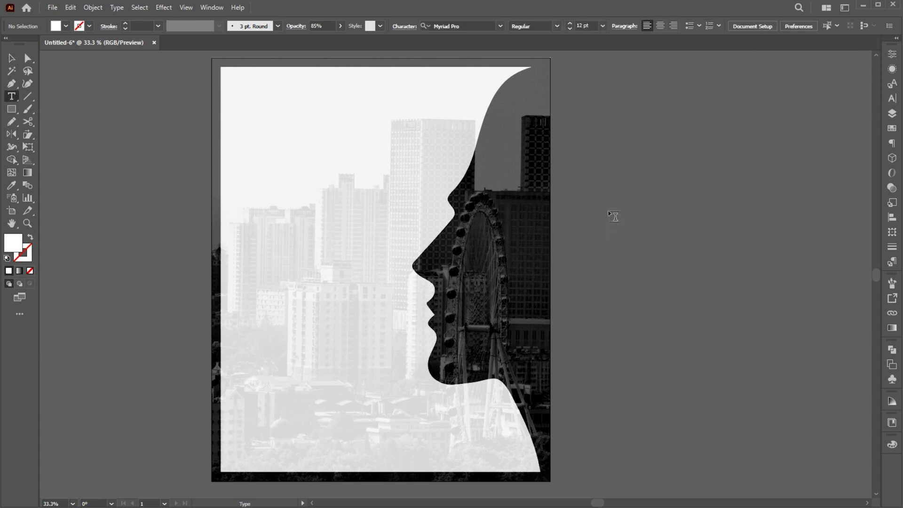
left_click(609, 210)
scroll(509, 24, "up", 20)
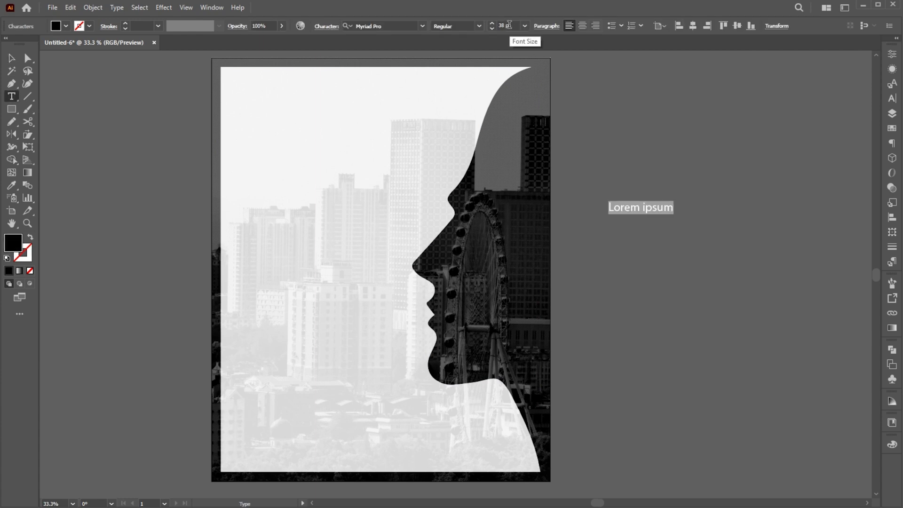
scroll(509, 24, "up", 10)
type("city")
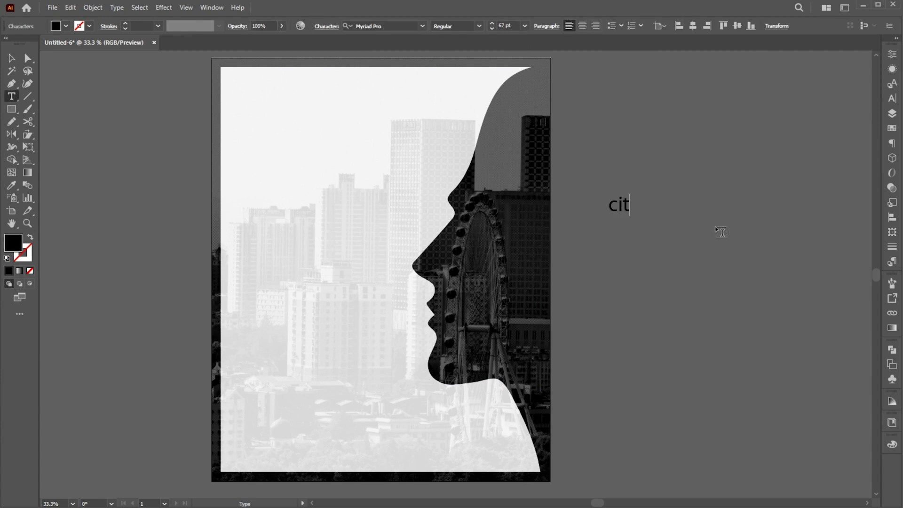
key("Return")
type("poster")
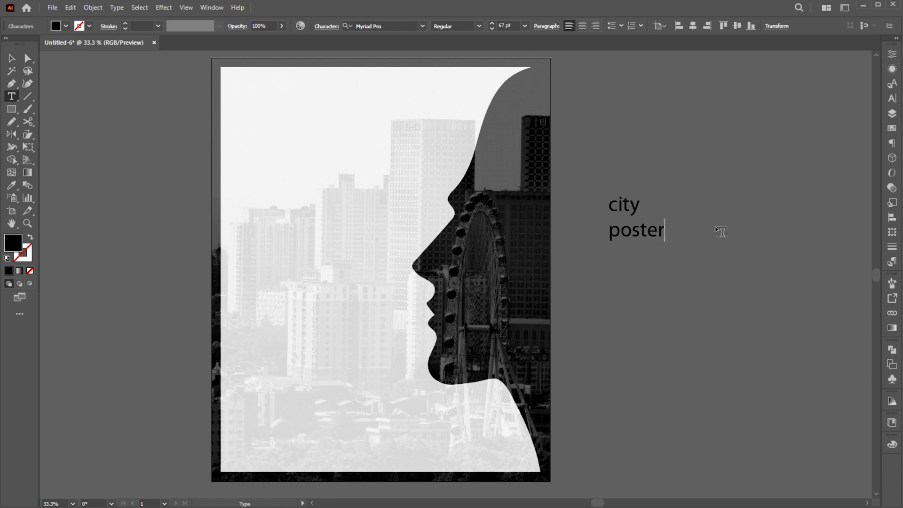
Set the title in Bebas Neue Bold, enlarge it and move it onto the poster's left side.
left_click(19, 59)
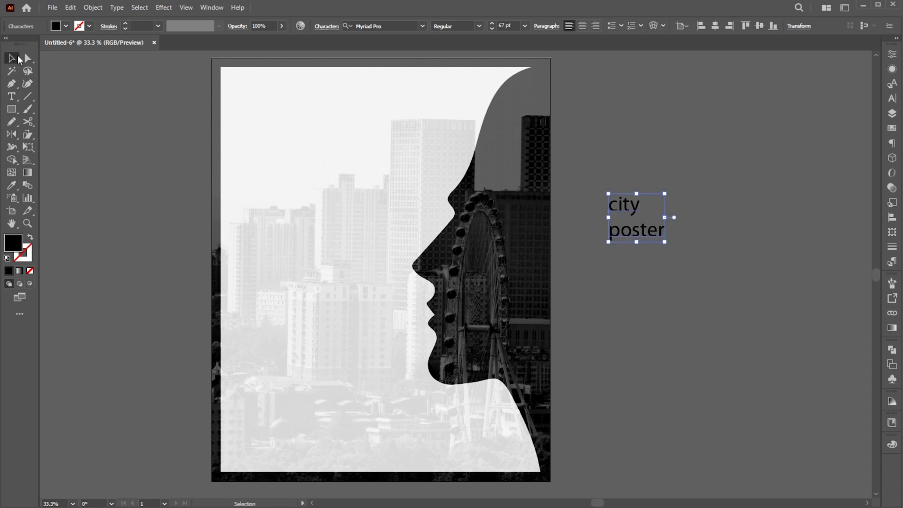
left_click(378, 26)
type("bebas")
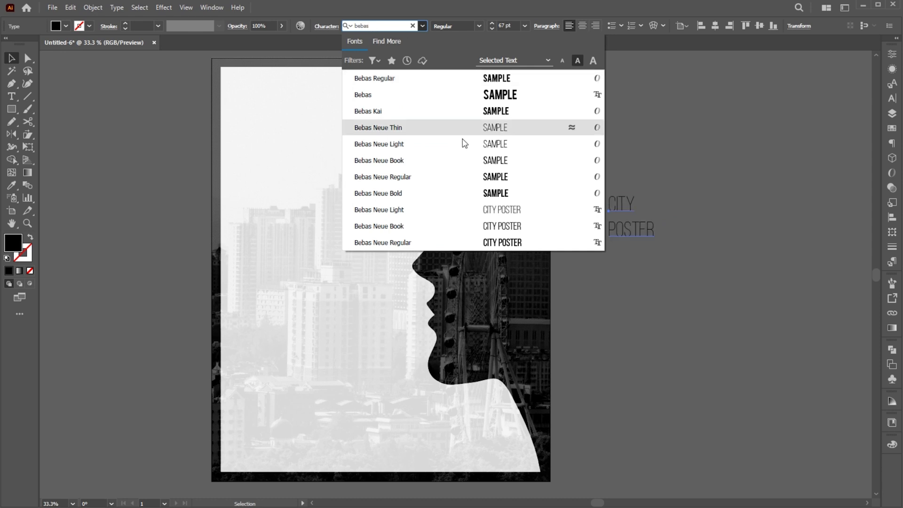
left_click(496, 193)
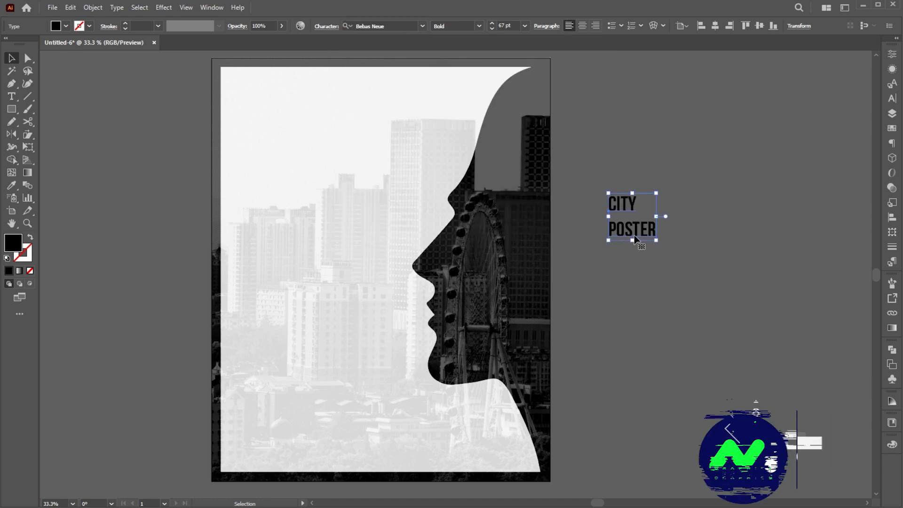
left_click_drag(656, 241, 370, 287)
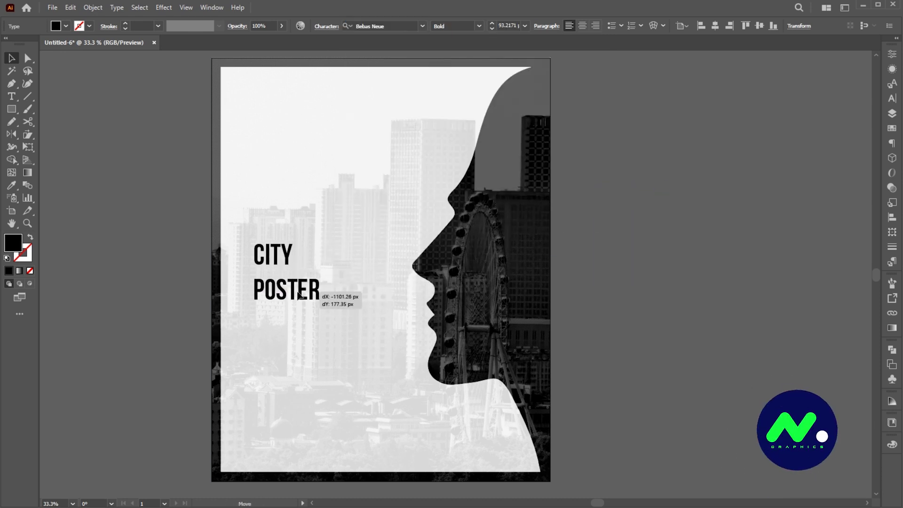
Reduce the title's leading to 149 pt, scale it up by its corner and deselect it.
left_click_drag(299, 295, 285, 296)
left_click(892, 98)
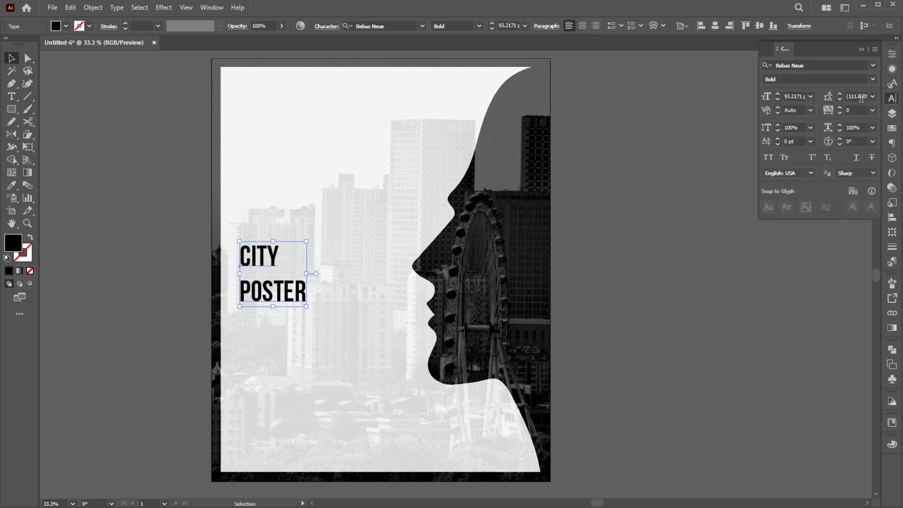
scroll(859, 97, "down", 12)
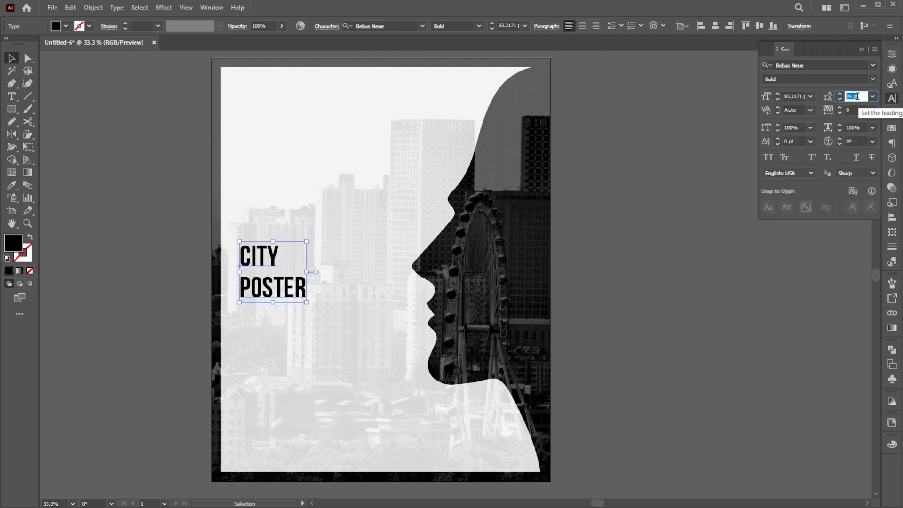
left_click_drag(305, 301, 349, 329)
scroll(853, 97, "down", 10)
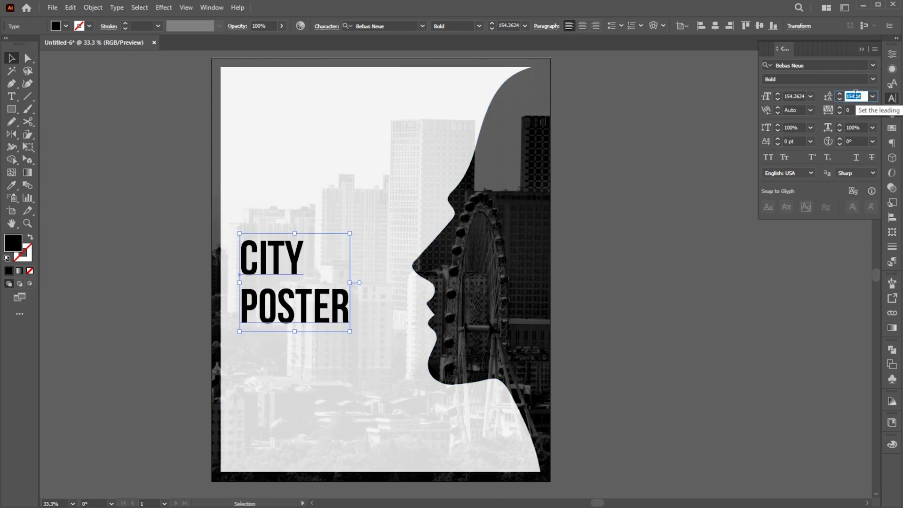
left_click(712, 271)
Nudge the title left and draw a Gotham Light body text box below it.
left_click_drag(324, 310, 322, 310)
left_click(617, 328)
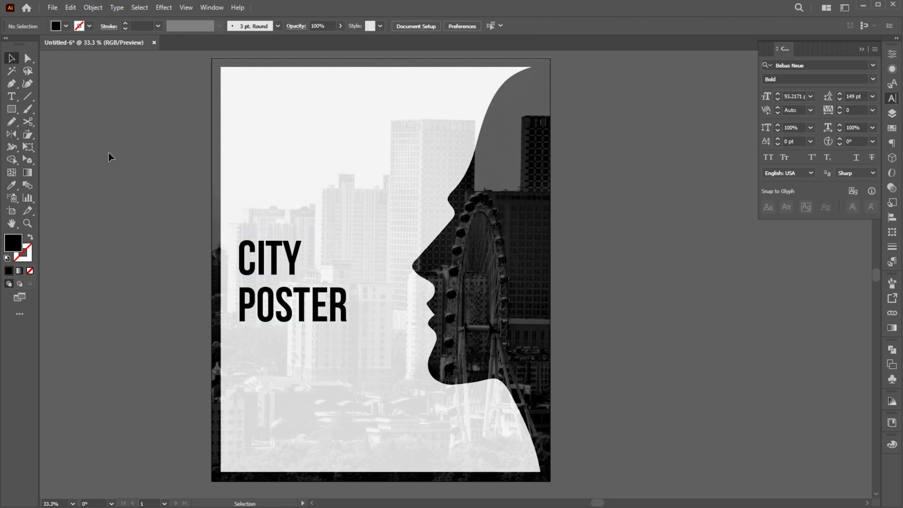
left_click(15, 100)
left_click_drag(248, 332, 743, 465)
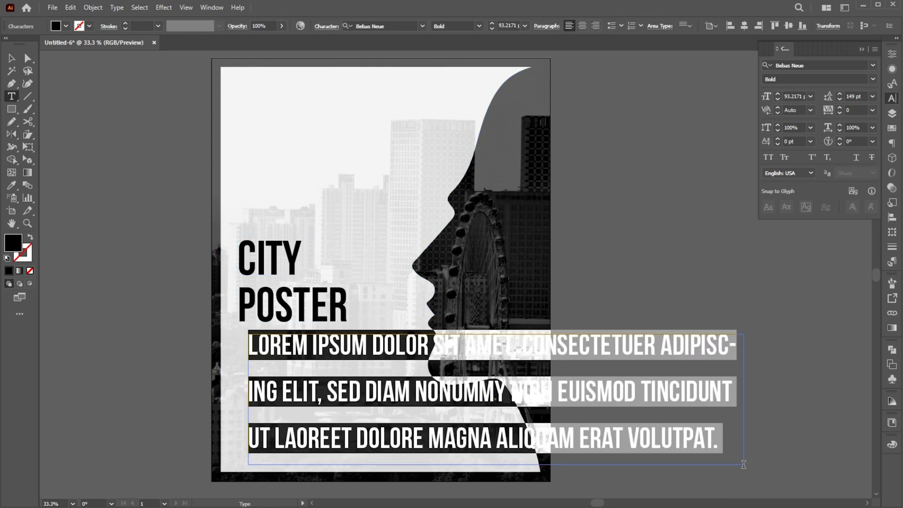
type("gotham")
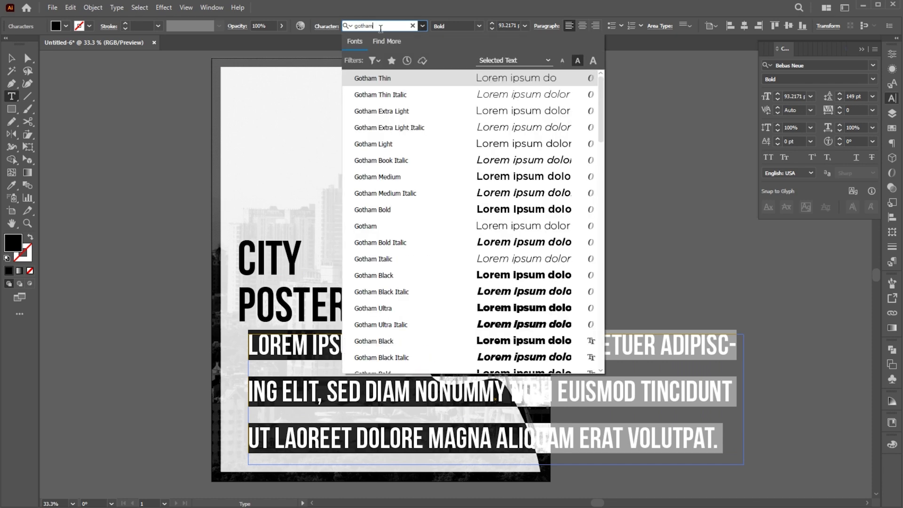
left_click(506, 143)
scroll(507, 21, "down", 10)
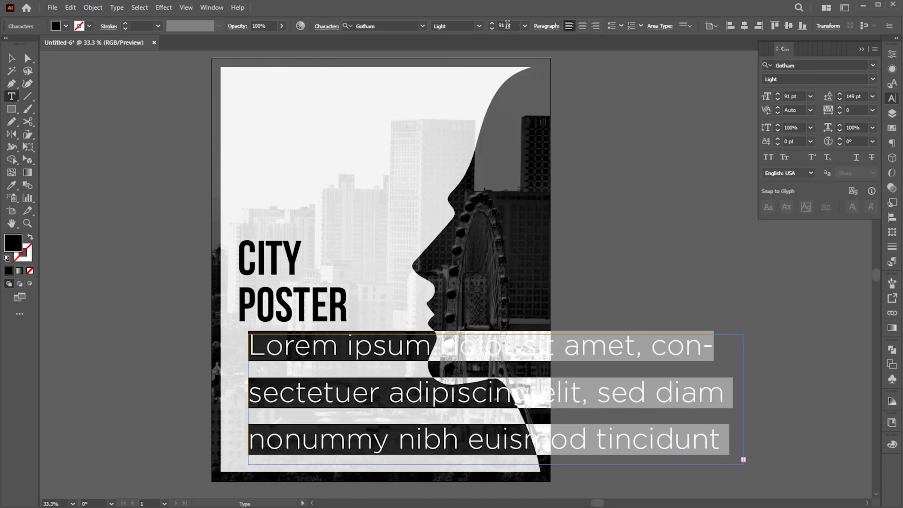
scroll(507, 21, "down", 13)
Adjust the body text's line spacing, then narrow and shorten its box to the left half.
left_click(852, 95)
scroll(852, 95, "down", 6)
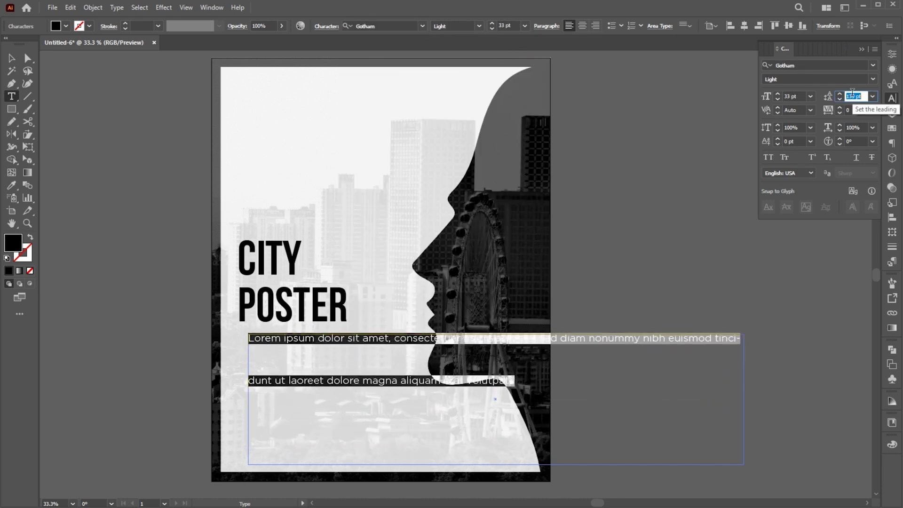
scroll(852, 96, "down", 6)
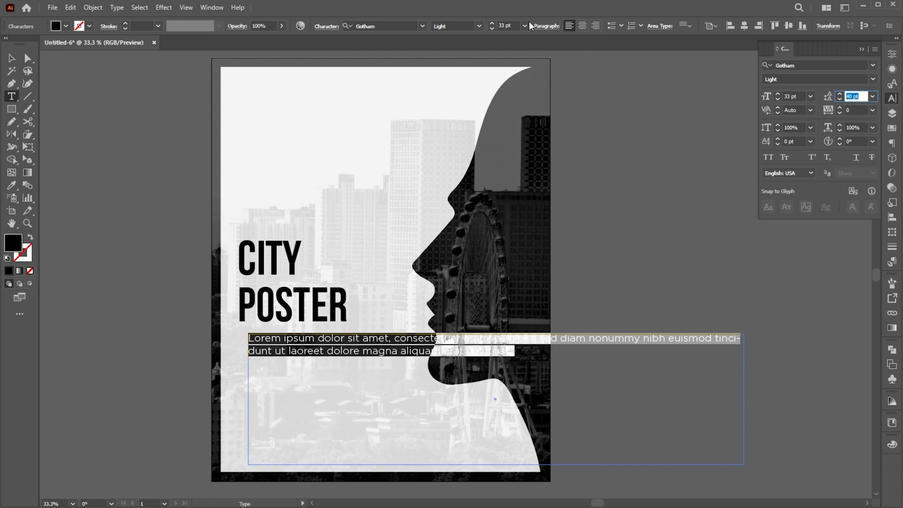
scroll(512, 23, "down", 11)
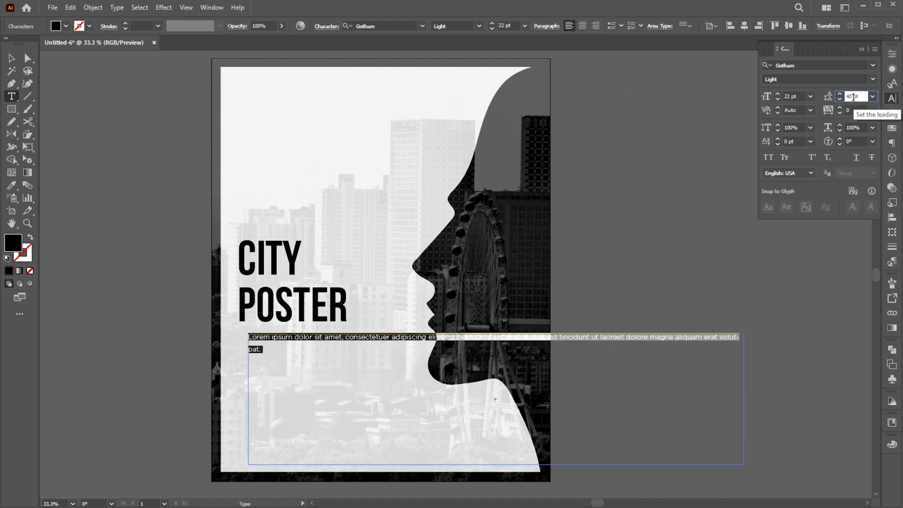
key("Escape")
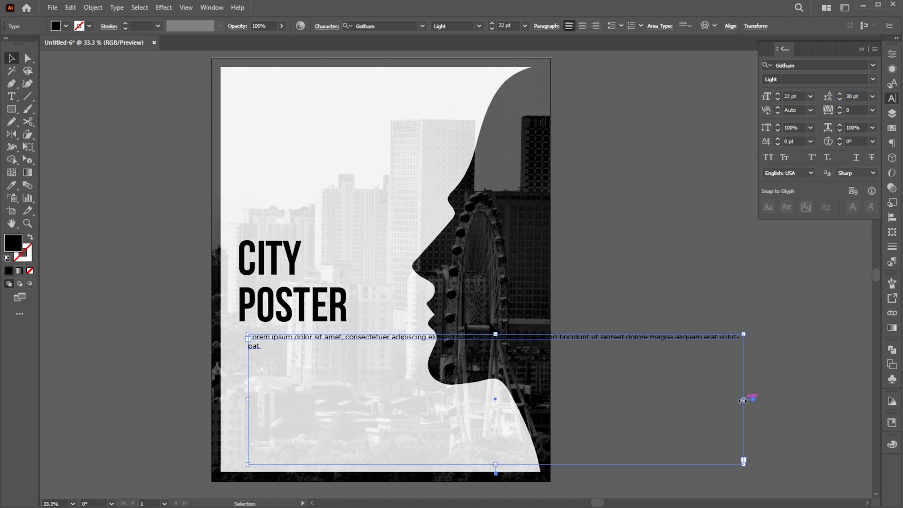
left_click_drag(744, 398, 420, 371)
scroll(507, 25, "down", 5)
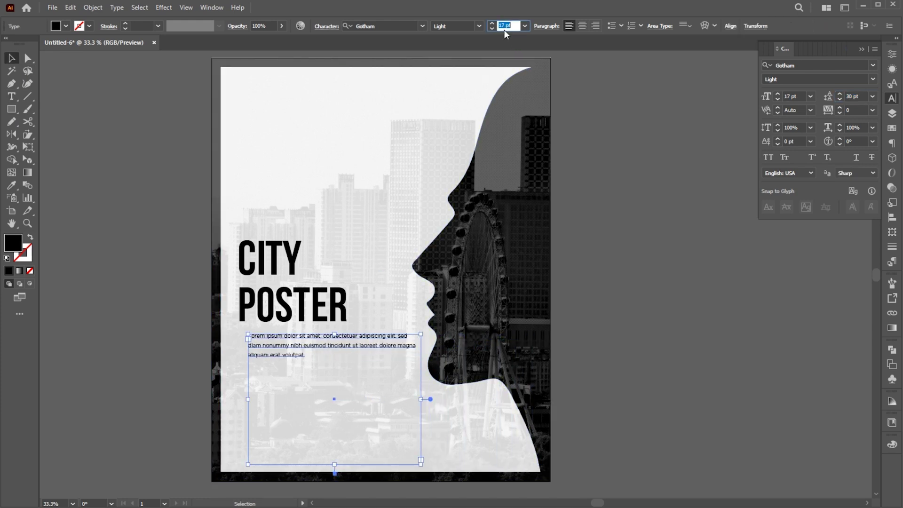
left_click_drag(335, 463, 339, 345)
scroll(507, 25, "down", 2)
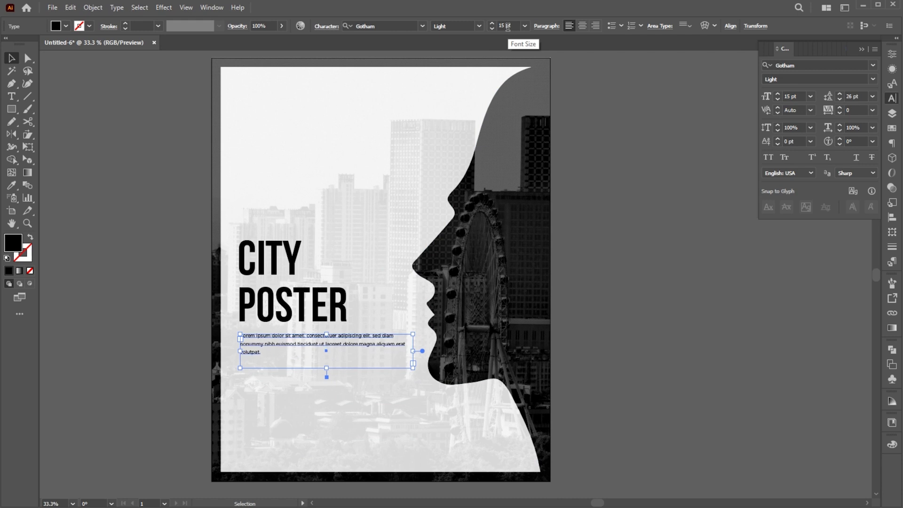
Copy the body text's last phrase and paste it after 'volutpat.' to lengthen the paragraph.
double_click(353, 344)
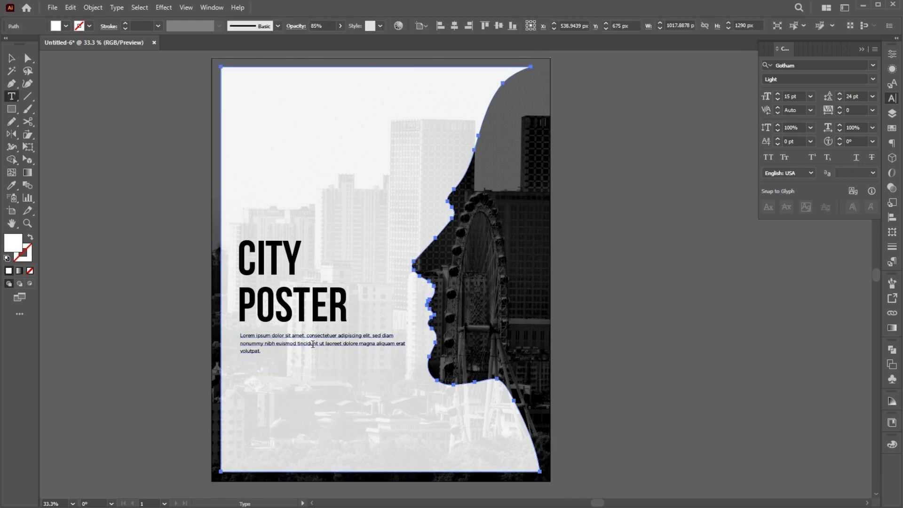
left_click_drag(311, 343, 352, 346)
key("Escape")
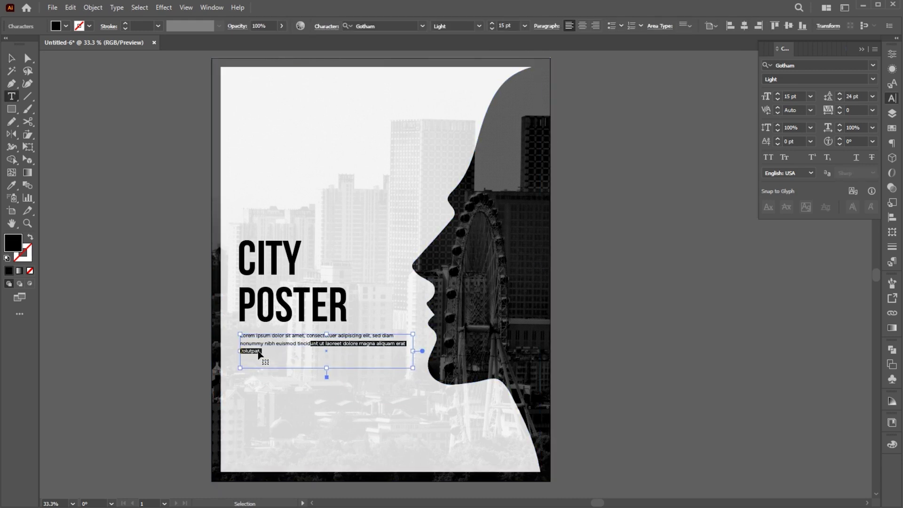
double_click(258, 354)
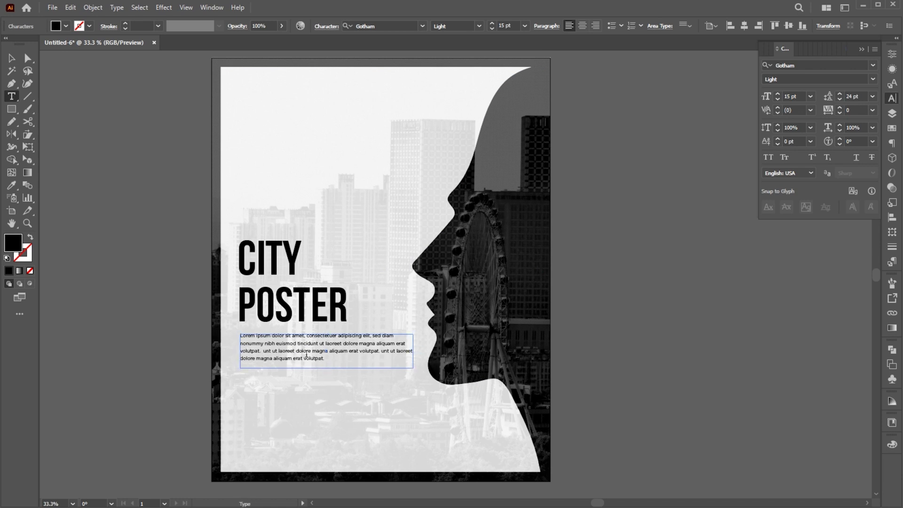
Set the body text to 60% opacity and deselect it.
left_click(13, 59)
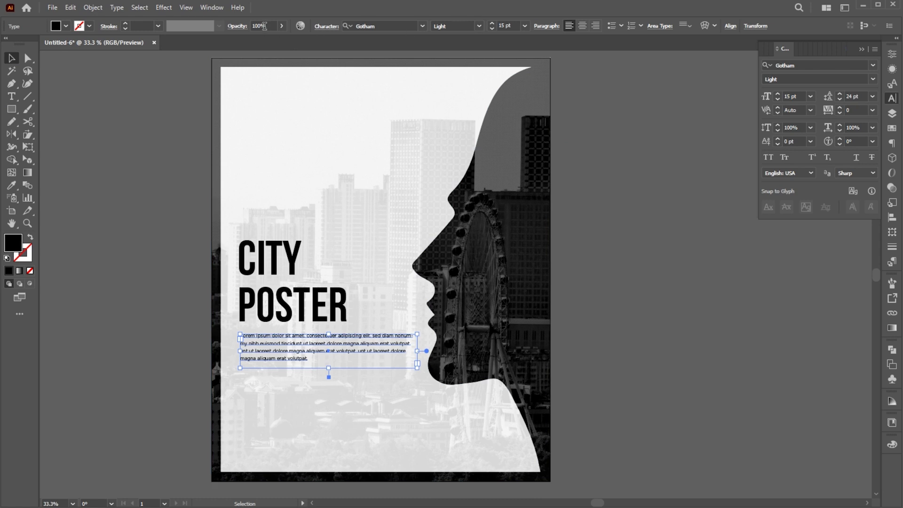
type("60")
key("Return")
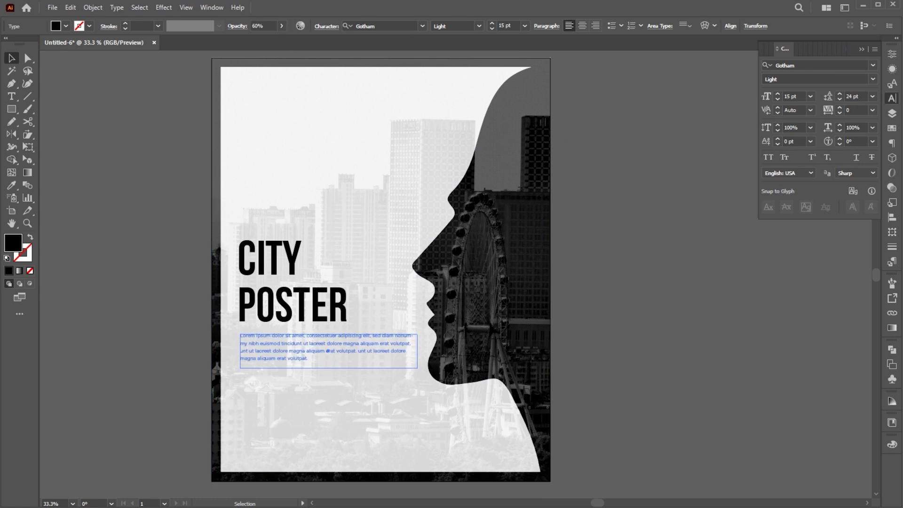
left_click(729, 331)
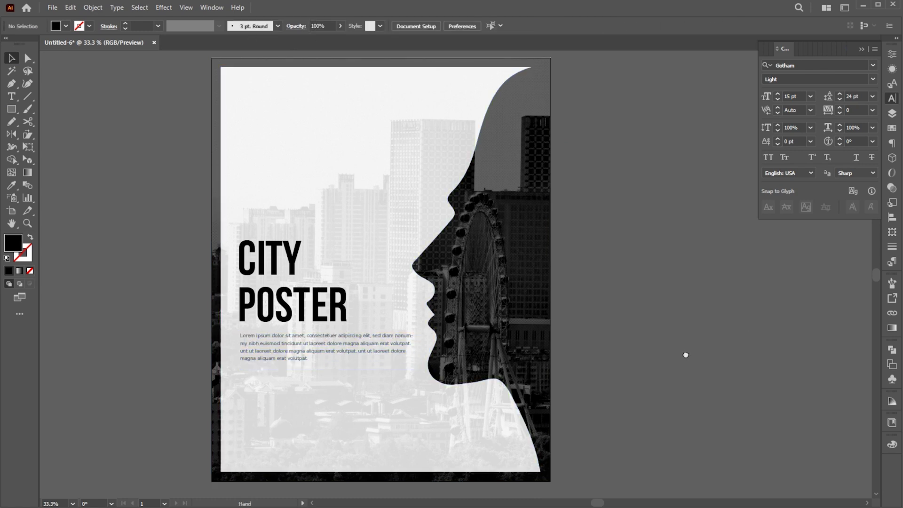
Duplicate the title below the body text, retype it as the date 10-18-2024 and shrink it.
left_click_drag(686, 356, 685, 355)
left_click_drag(325, 310, 324, 451)
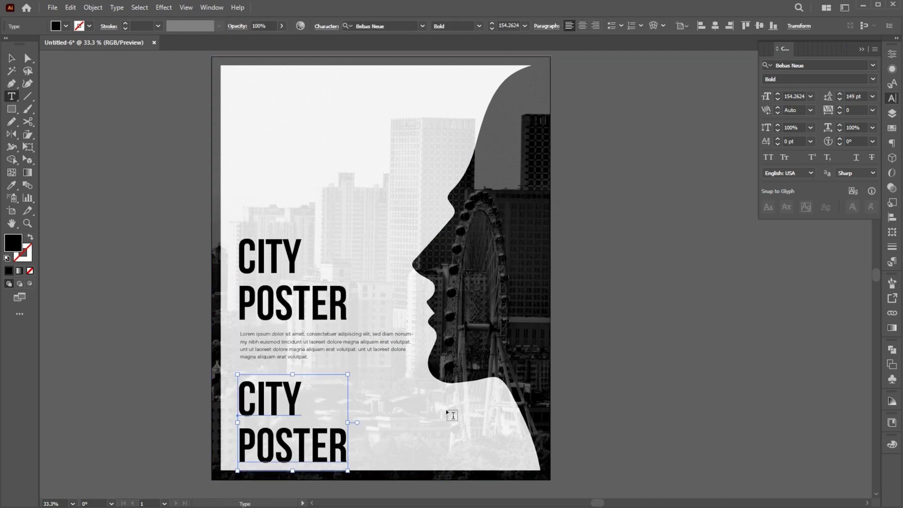
key("Return")
type("10")
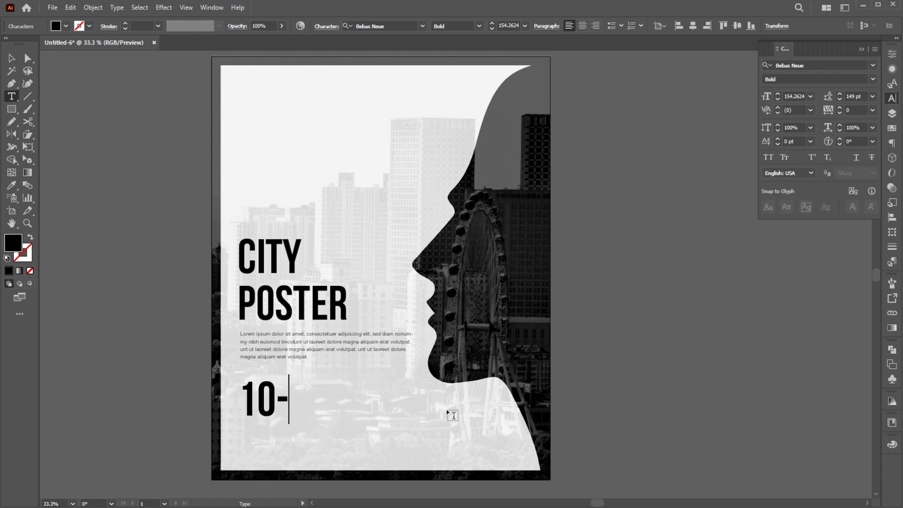
type("-18-2024")
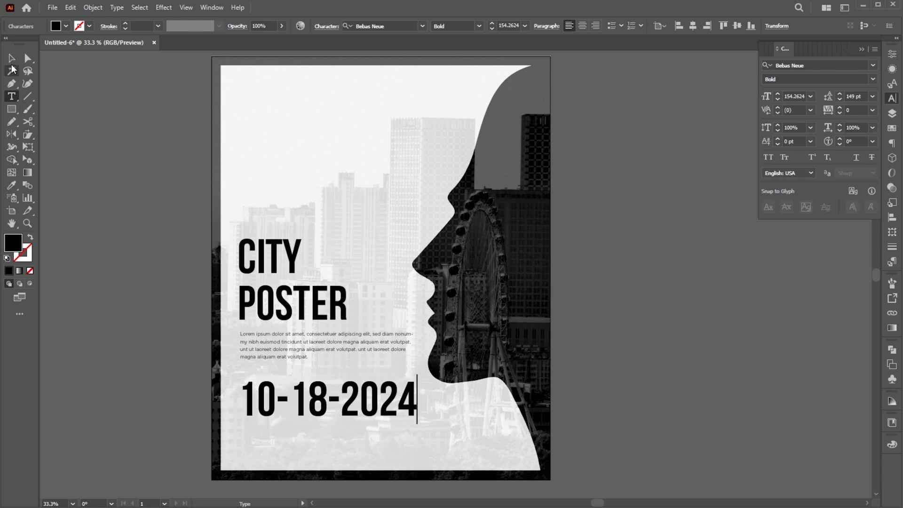
key("Escape")
left_click_drag(413, 423, 331, 398)
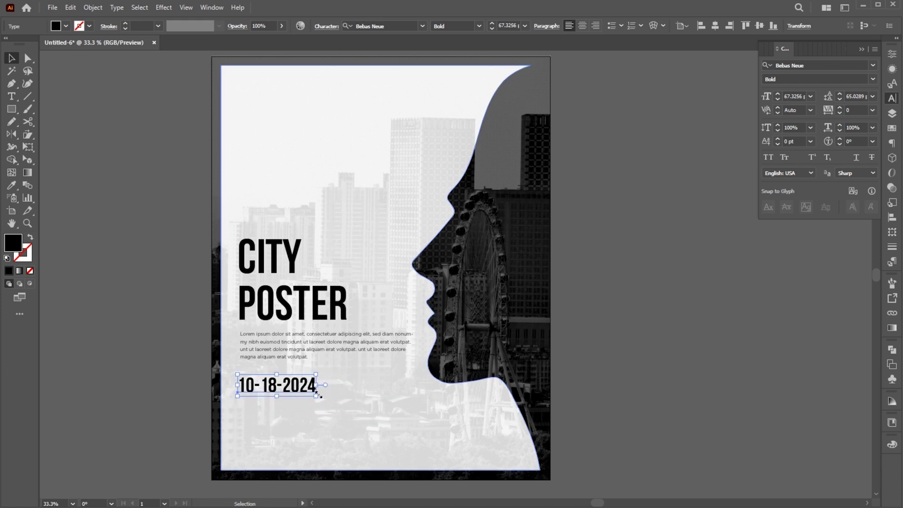
Duplicate the date below itself, retype it as LEARN CREATIVE and apply Light weight.
left_click_drag(277, 385, 277, 411)
double_click(277, 411)
key("ctrl+a")
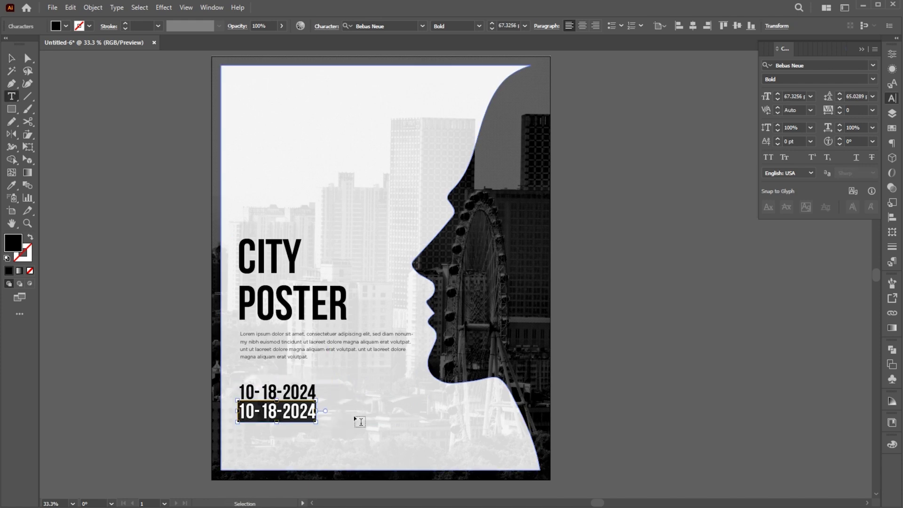
type("LEARN CREATIVE")
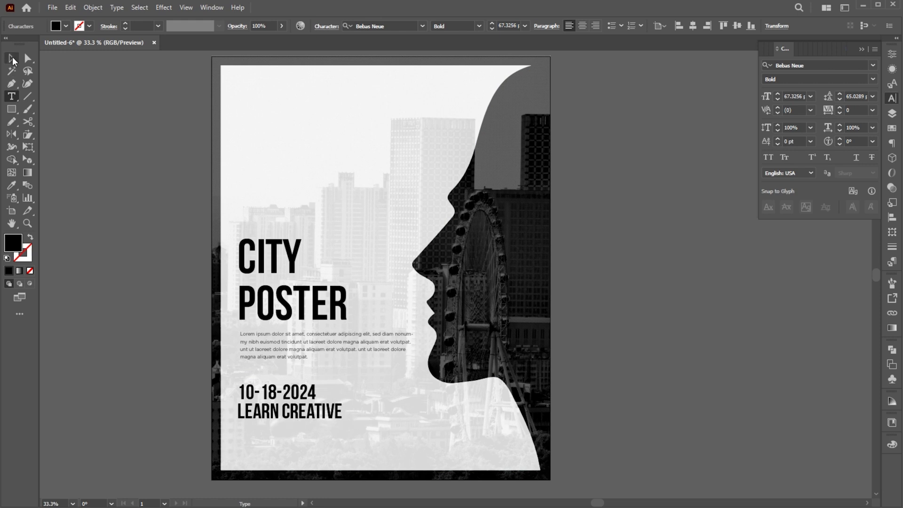
left_click(12, 59)
left_click(872, 79)
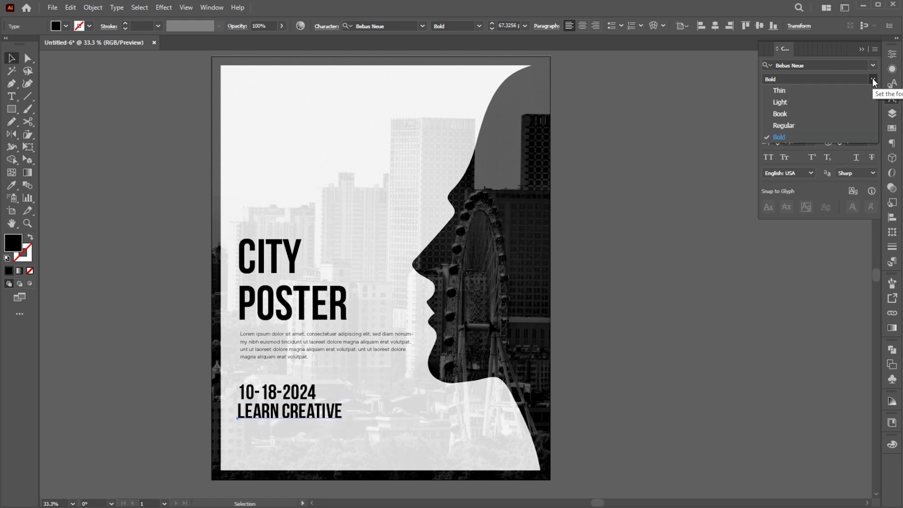
left_click(805, 102)
Give LEARN CREATIVE tracking of 25 or more and resize it to fit under the date.
left_click_drag(339, 418, 318, 417, "alt+shift")
key("t")
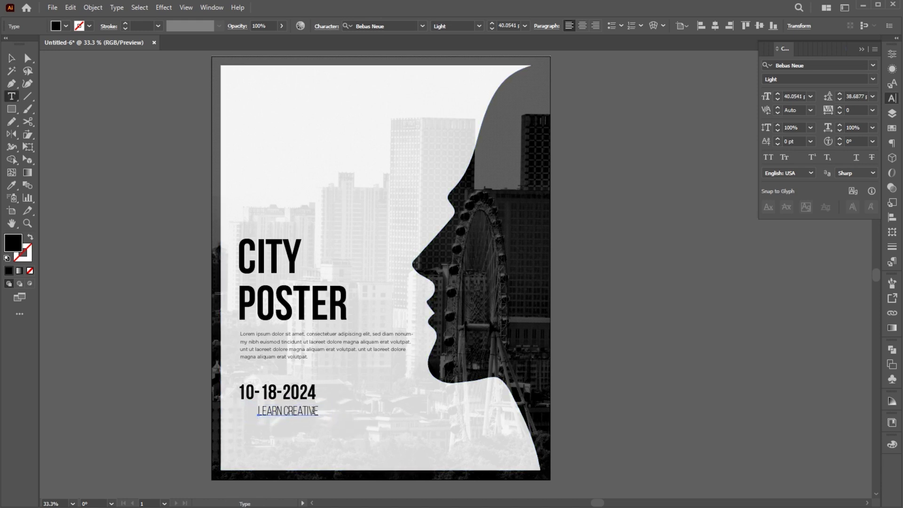
triple_click(314, 411)
type("25")
key("Return")
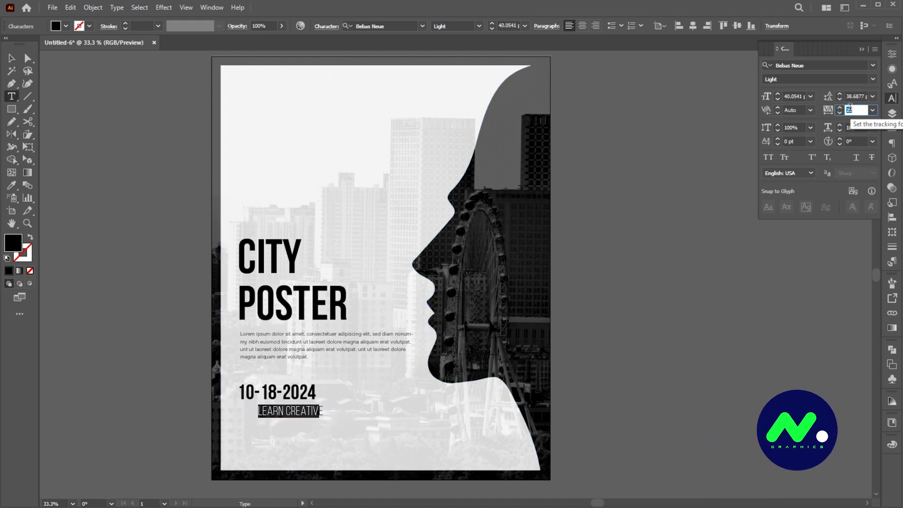
key("Up")
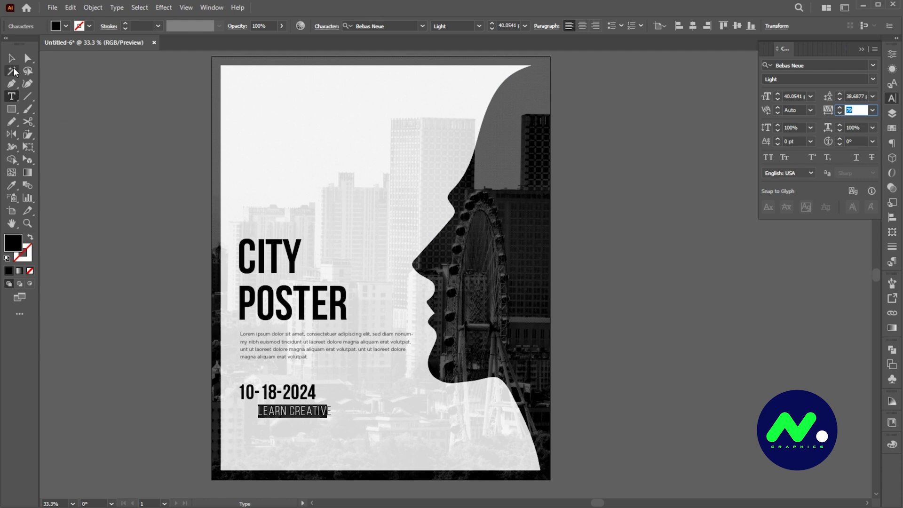
left_click(11, 58)
left_click_drag(333, 420, 270, 418)
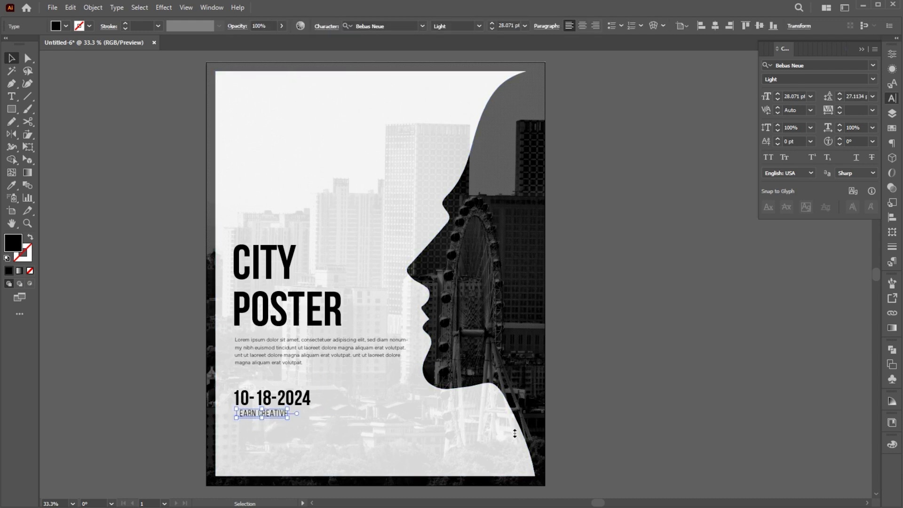
Duplicate the CITY POSTER title to the top and retype it as POSTER IN / ADOBE ILLUSTRATOR.
left_click(594, 406)
left_click_drag(305, 316, 304, 175)
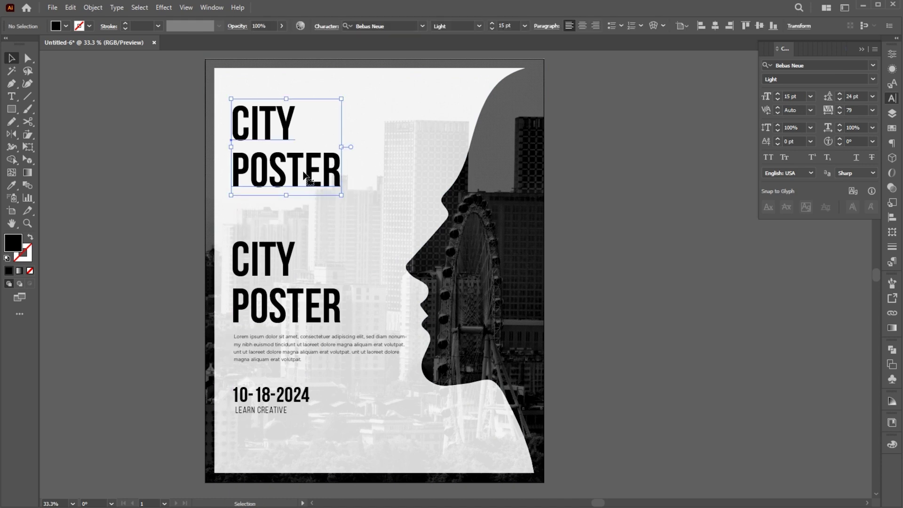
key("Return")
type("POSTER")
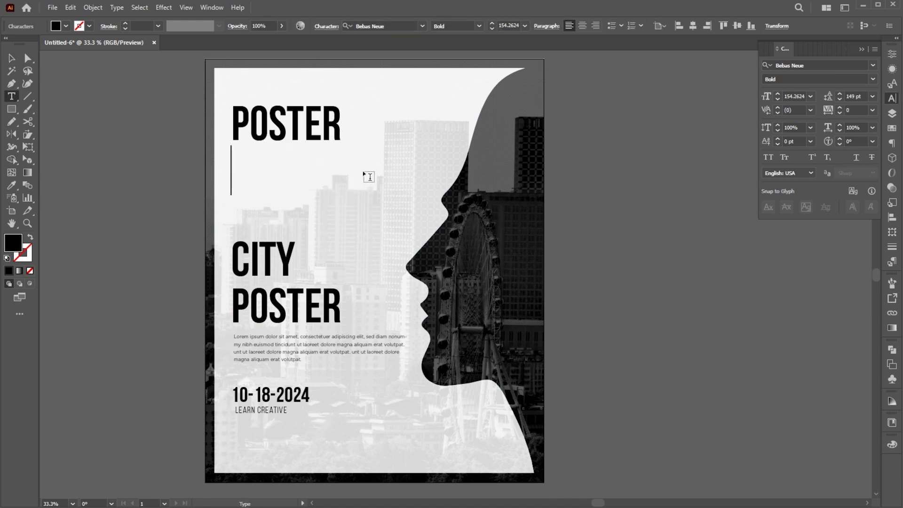
key("BackSpace")
type("IN")
key("Return")
type("ADOBE ILLUSTRATO")
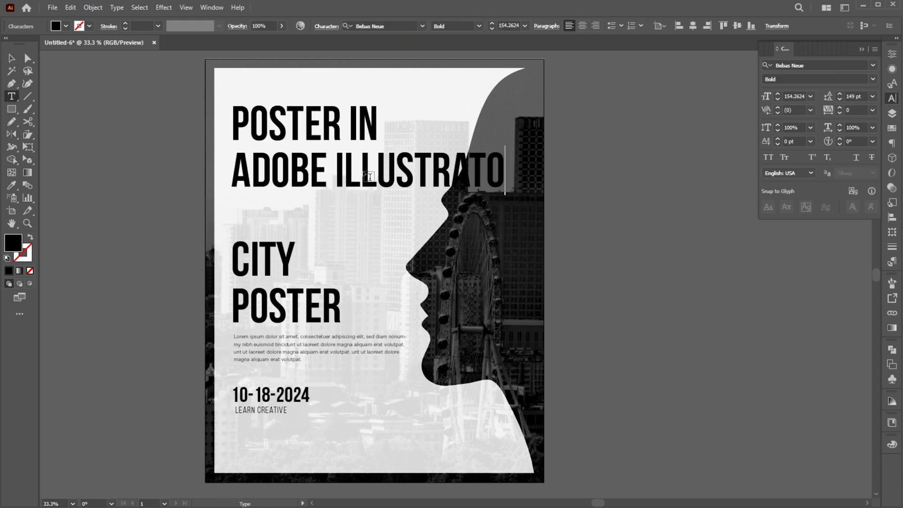
type("R")
Shrink the heading to a small top-left block and set it to Regular weight.
left_click(7, 59)
left_click_drag(526, 198, 305, 107)
left_click(873, 79)
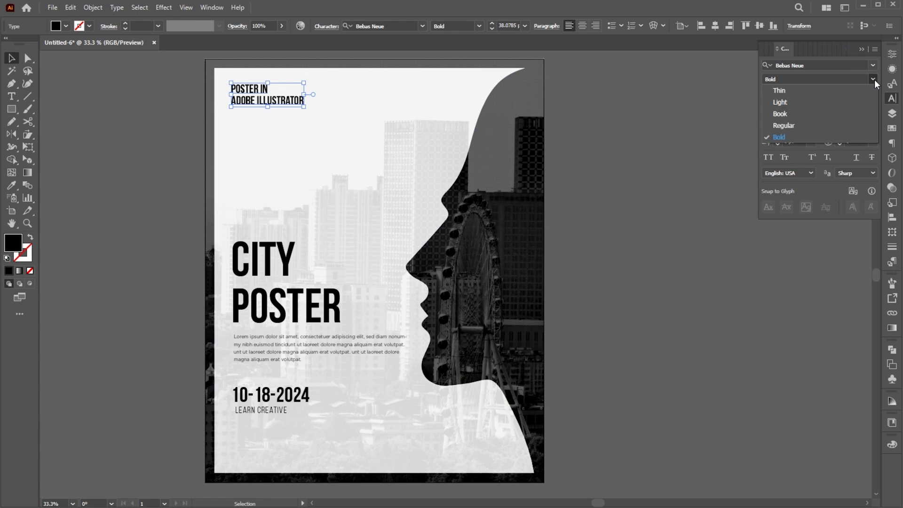
left_click(829, 124)
Move the Ai logo group under the top heading.
left_click(670, 216)
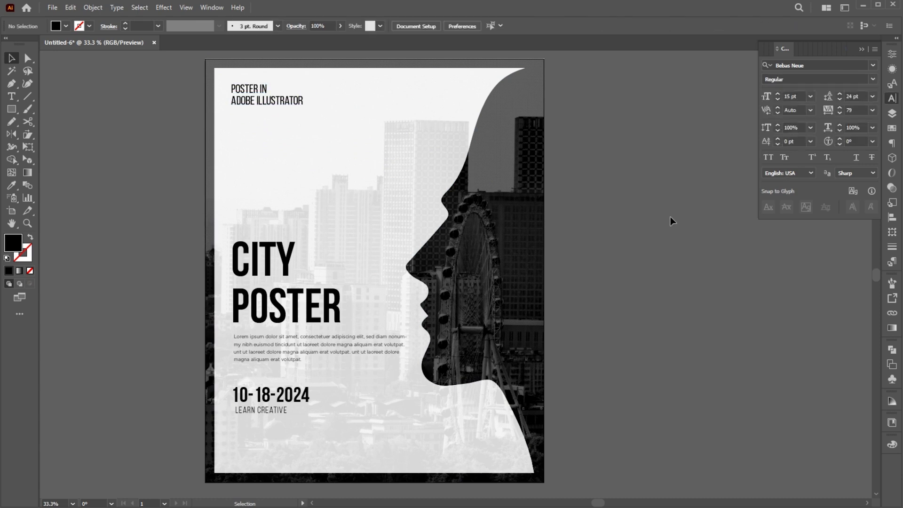
left_click_drag(600, 160, 600, 257)
scroll(600, 257, "up", 5)
left_click_drag(409, 114, 251, 138)
scroll(616, 315, "down", 8)
left_click(656, 284)
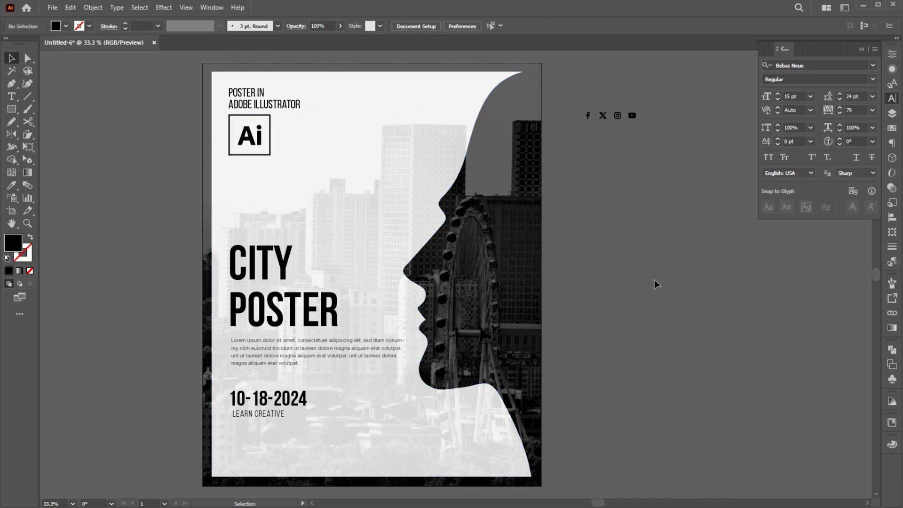
Move the social icons to the bottom-left and add a small social handle line beneath them.
left_click_drag(620, 121, 269, 461)
left_click_drag(274, 414, 275, 471)
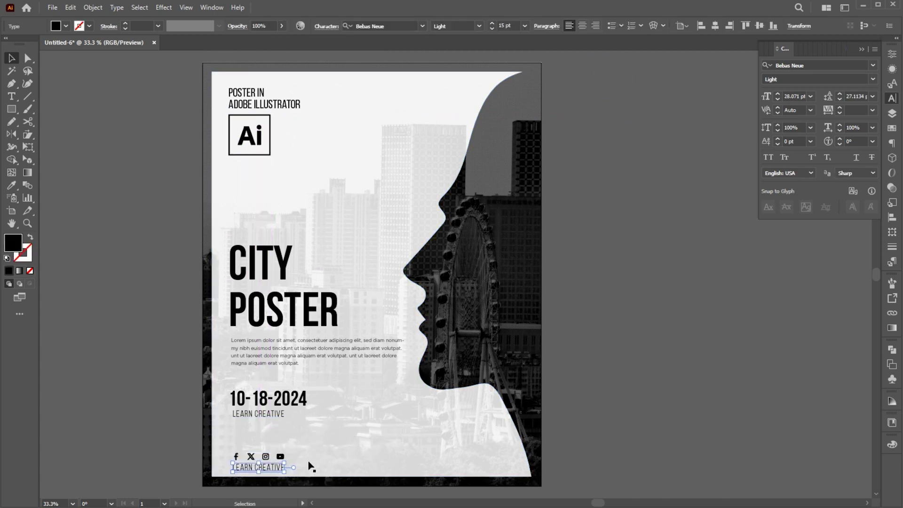
double_click(283, 467)
key("ctrl+a")
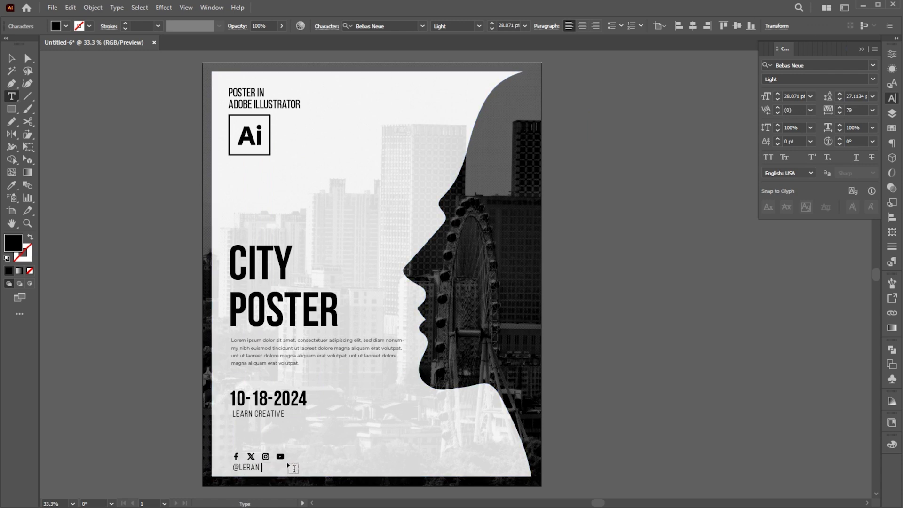
type("@LERAN CREATIVE")
left_click(14, 61)
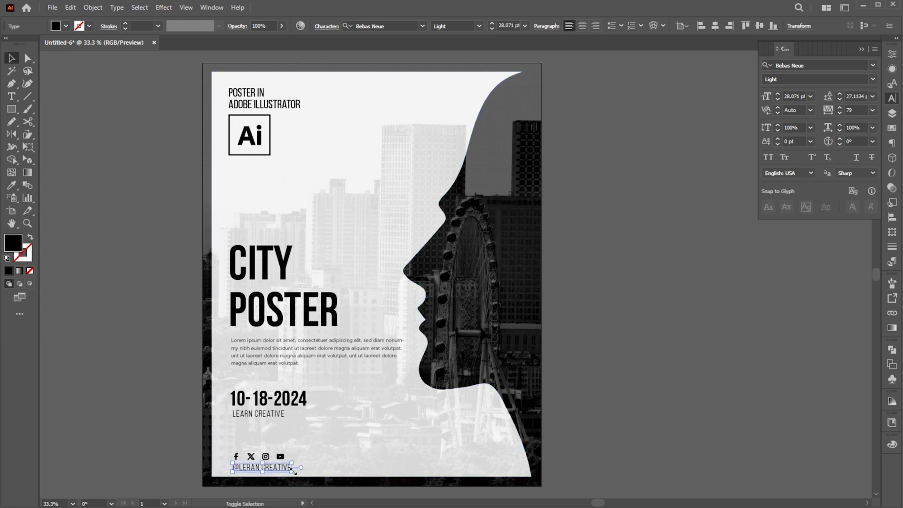
left_click_drag(292, 472, 268, 470)
left_click(666, 401)
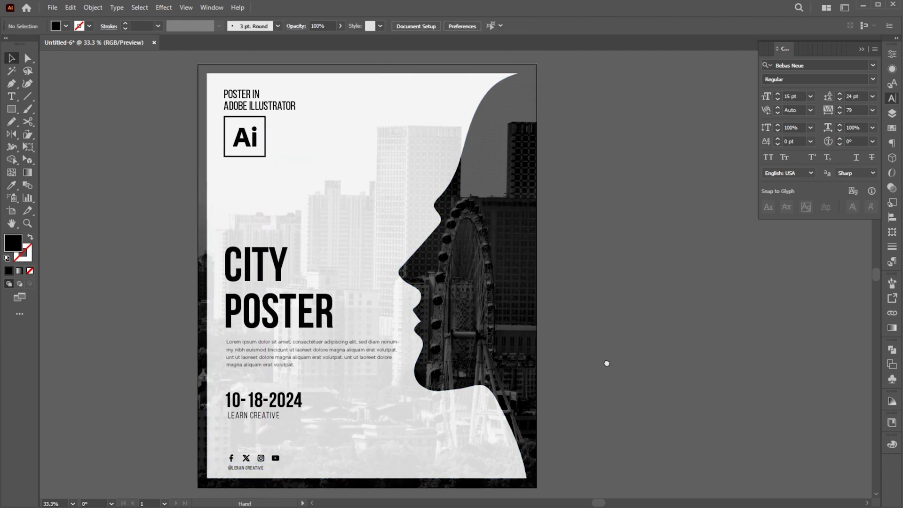
left_click_drag(605, 362, 628, 359)
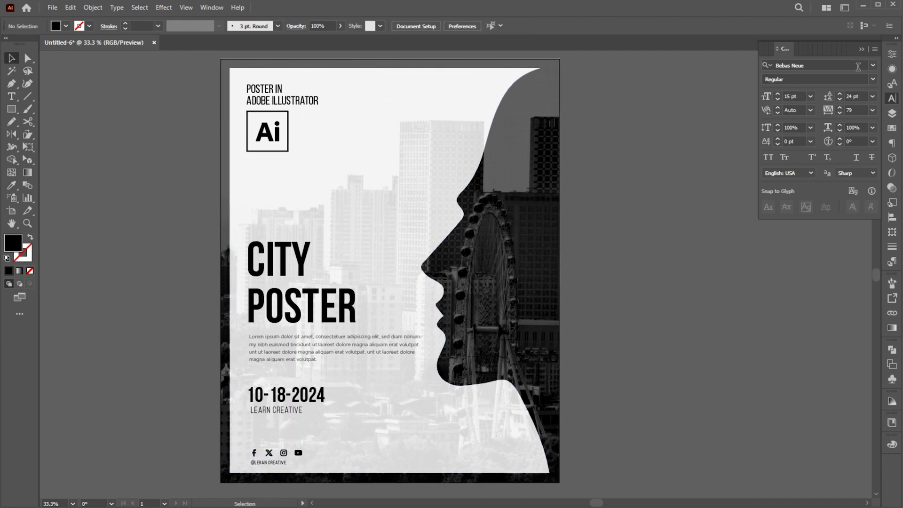
left_click_drag(634, 299, 638, 301)
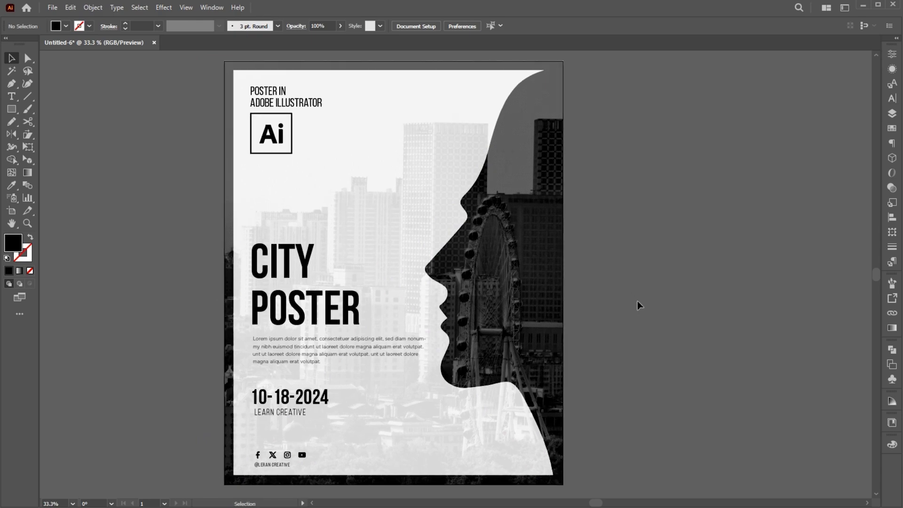